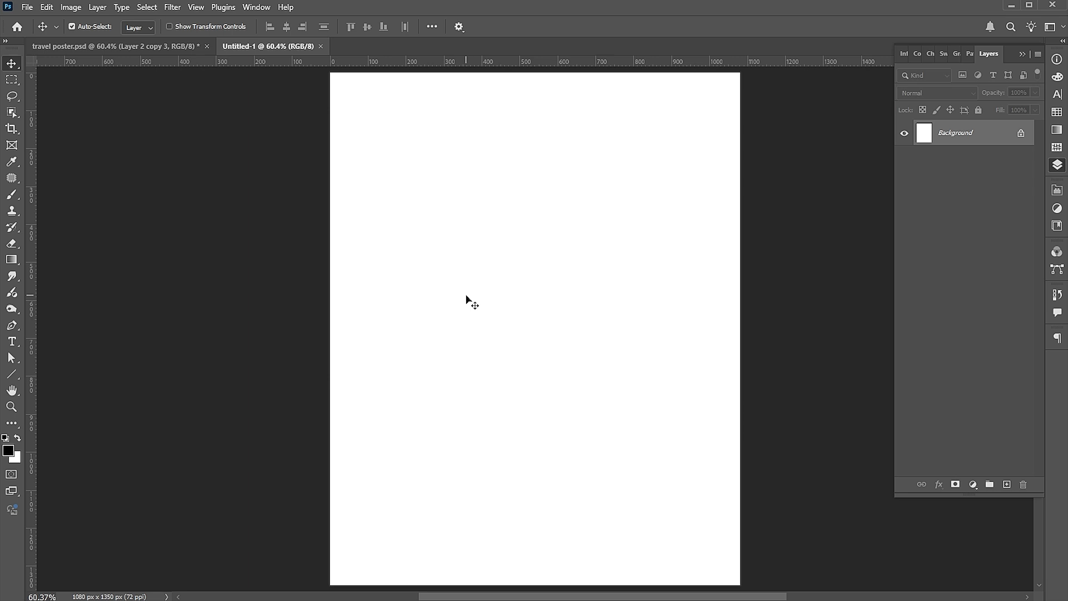
Step: Add a linear gradient fill layer at 90° running from dark red 880000 to bright red ff0000
{"action": "left_click", "coordinate": [977, 486]}
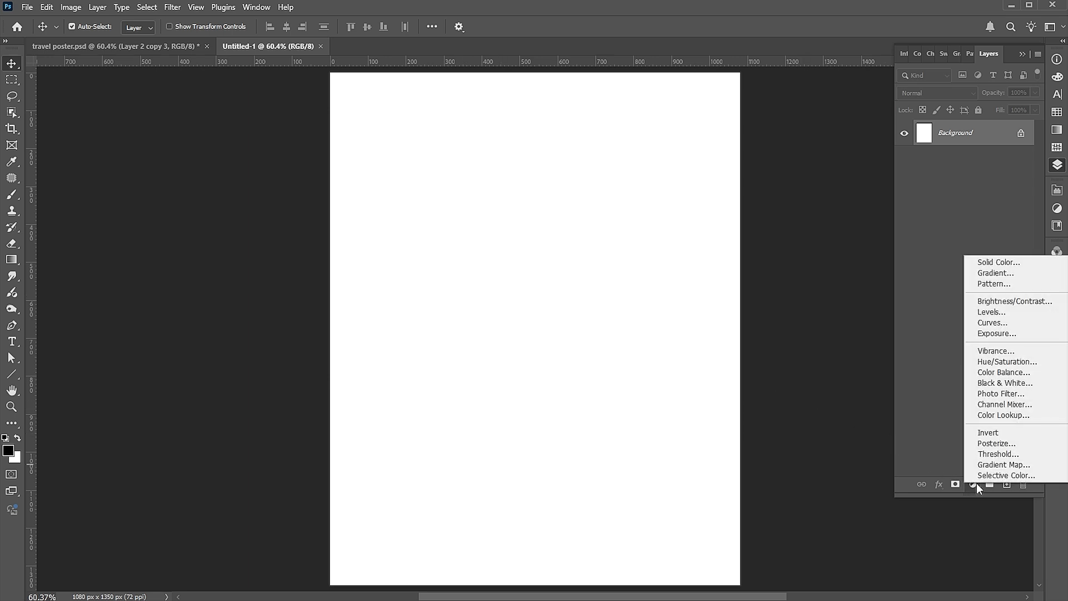
{"action": "left_click", "coordinate": [984, 274]}
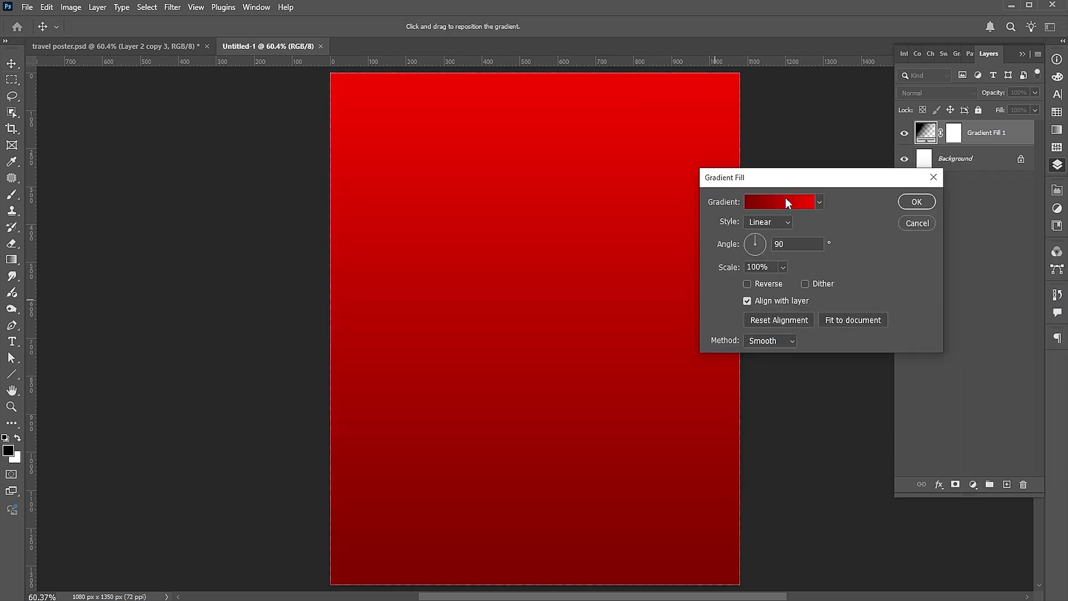
{"action": "left_click", "coordinate": [786, 199]}
{"action": "double_click", "coordinate": [640, 323]}
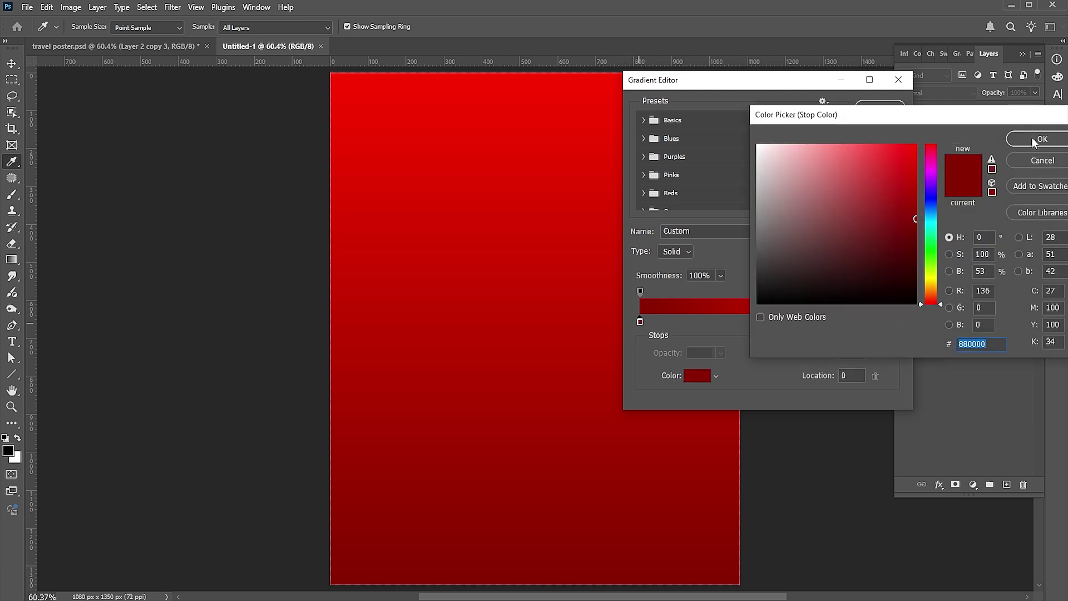
{"action": "left_click", "coordinate": [1034, 141]}
{"action": "double_click", "coordinate": [894, 323]}
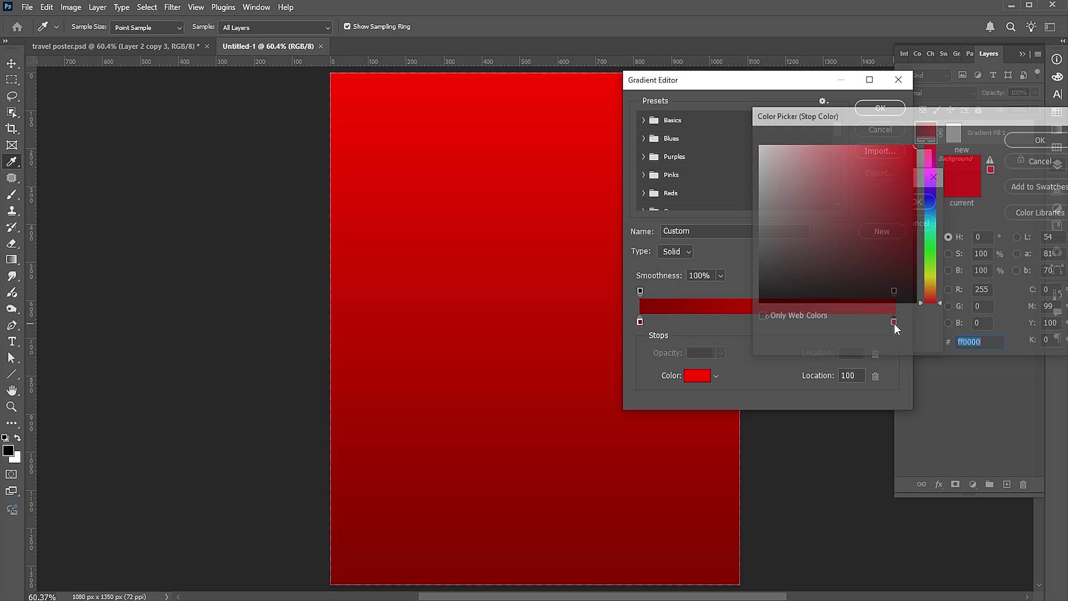
{"action": "left_click", "coordinate": [1036, 138]}
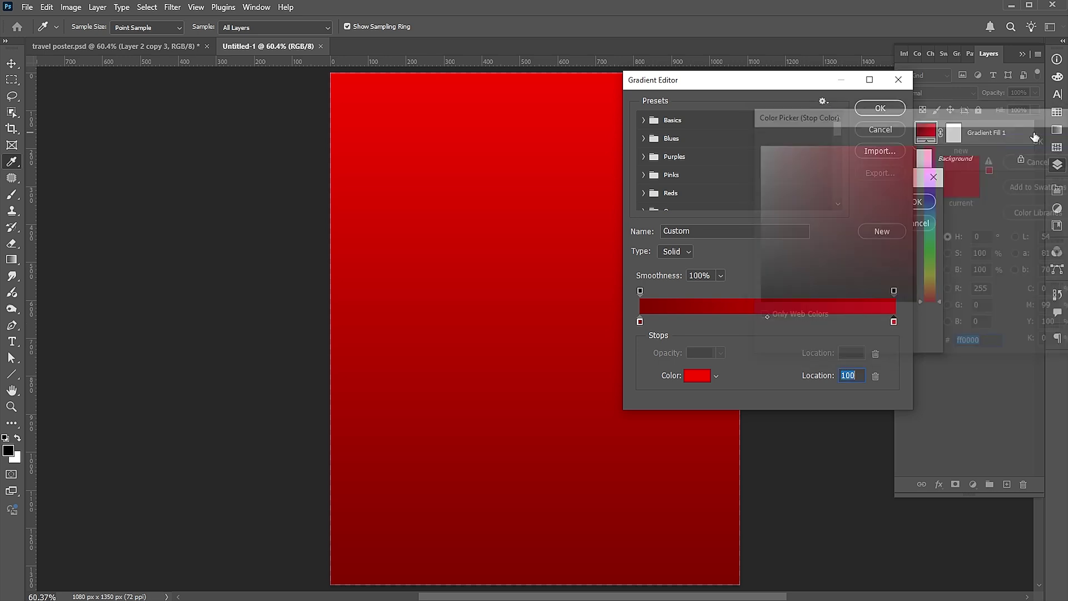
{"action": "left_click", "coordinate": [887, 108]}
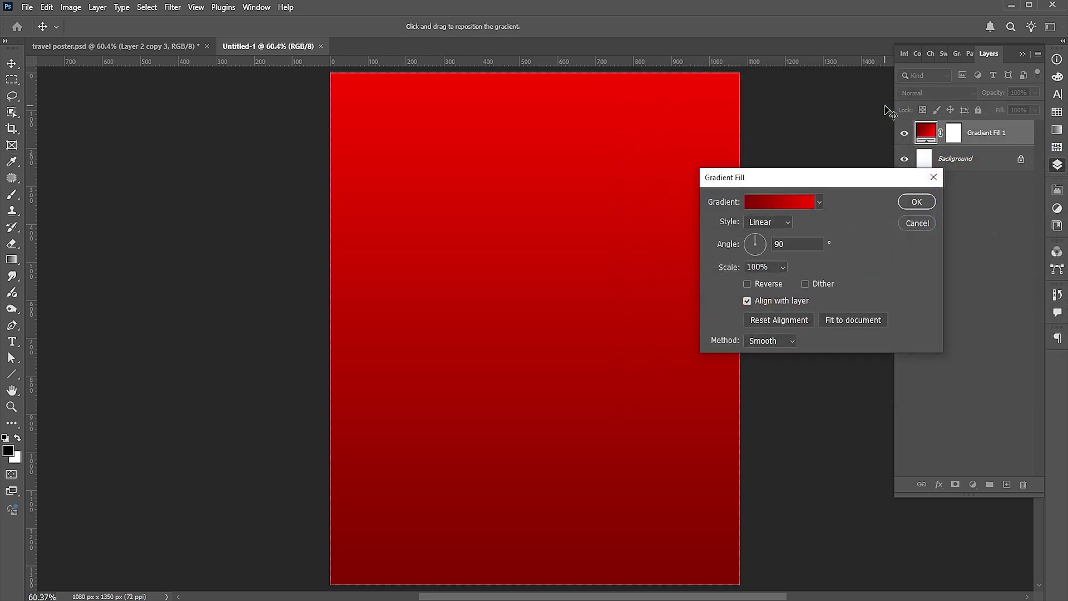
{"action": "left_click", "coordinate": [907, 202]}
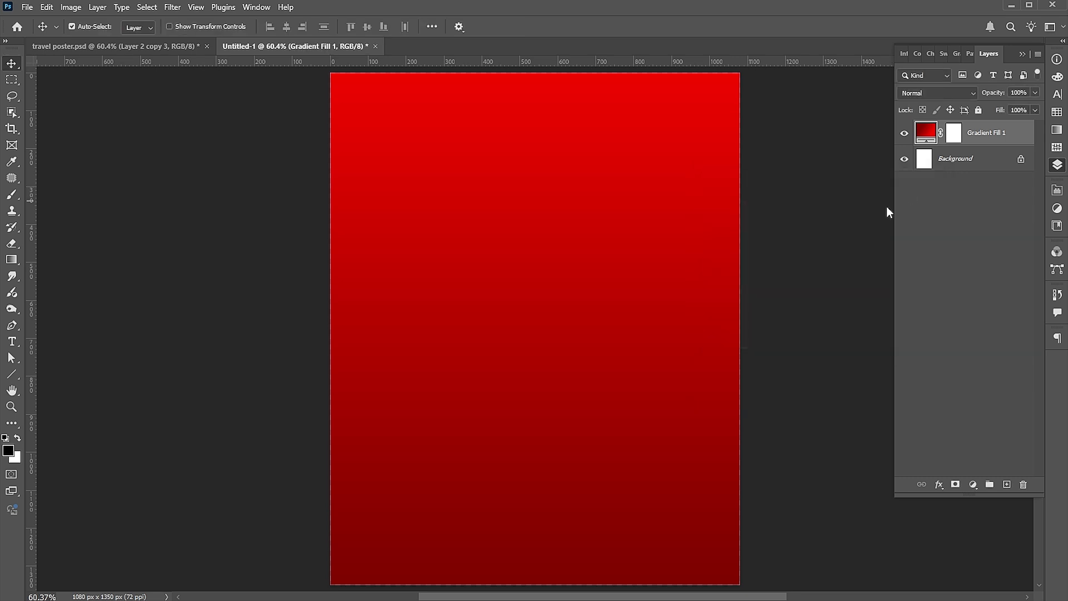
Step: Add the text TRAVEL on the canvas in white and set its font to Nagasaki Regular
{"action": "left_click", "coordinate": [16, 340]}
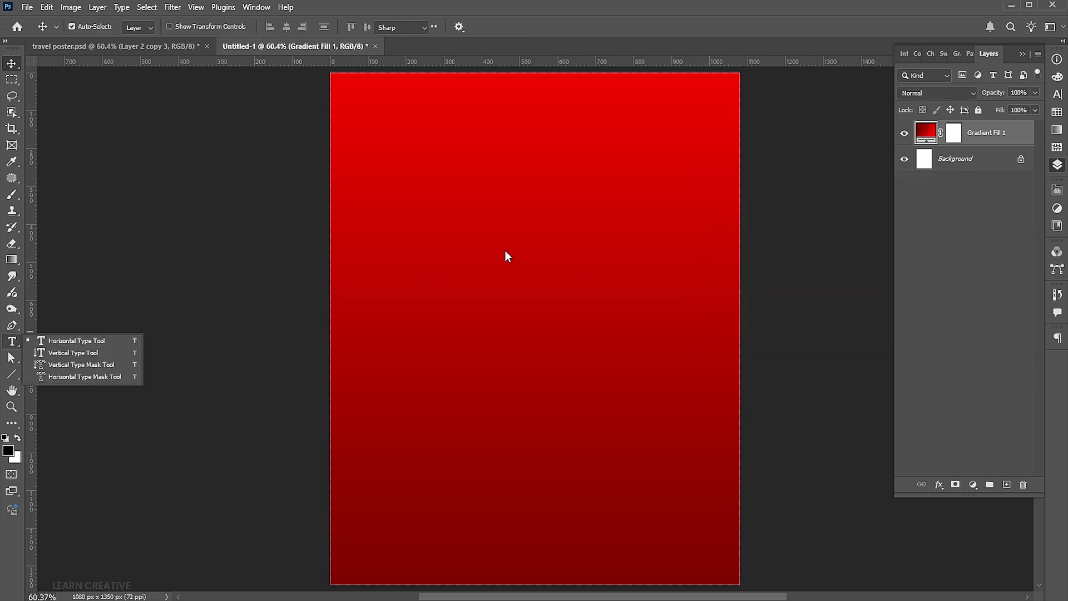
{"action": "left_click", "coordinate": [566, 286]}
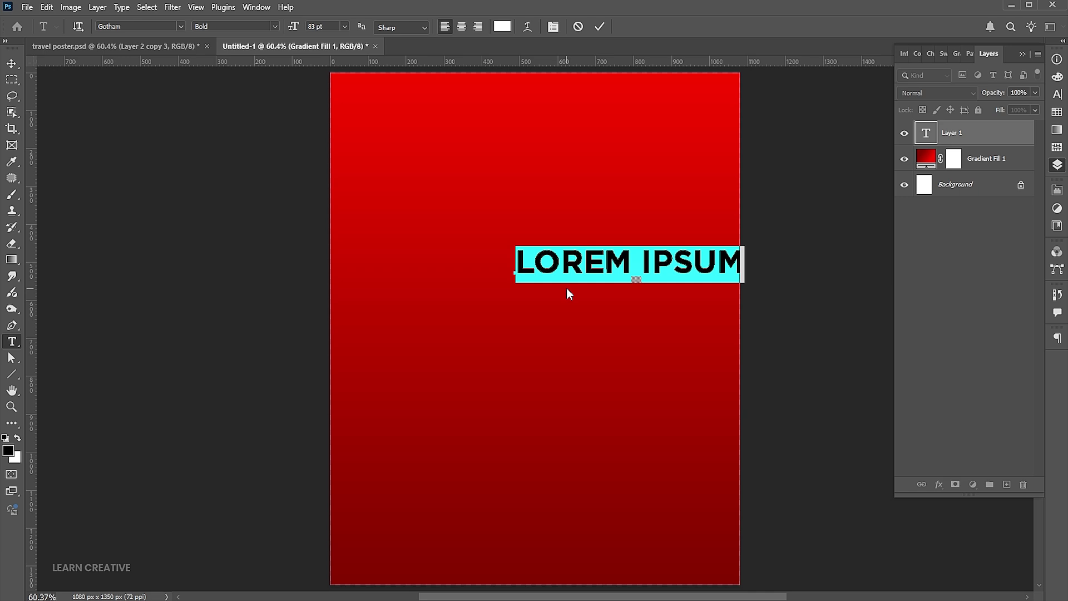
{"action": "type", "text": "TRAVEL"}
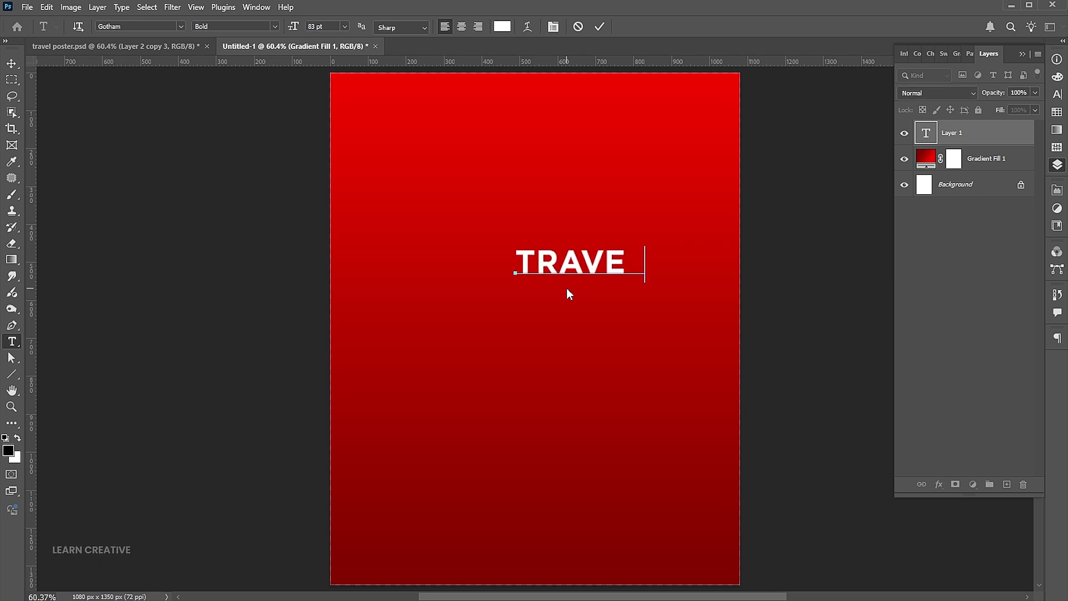
{"action": "key", "text": "ctrl+a"}
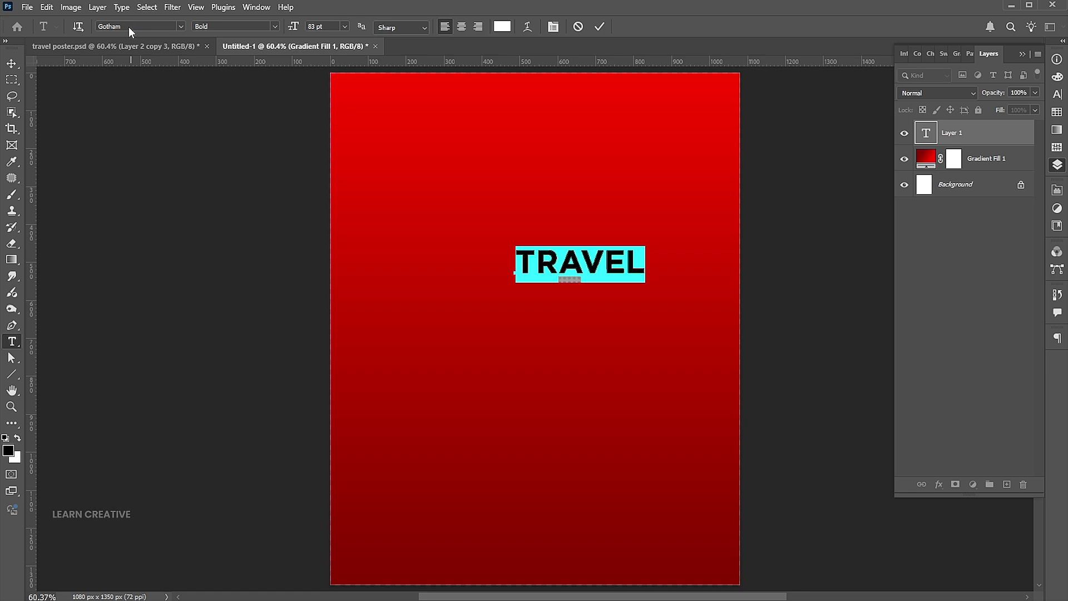
{"action": "left_click", "coordinate": [129, 27]}
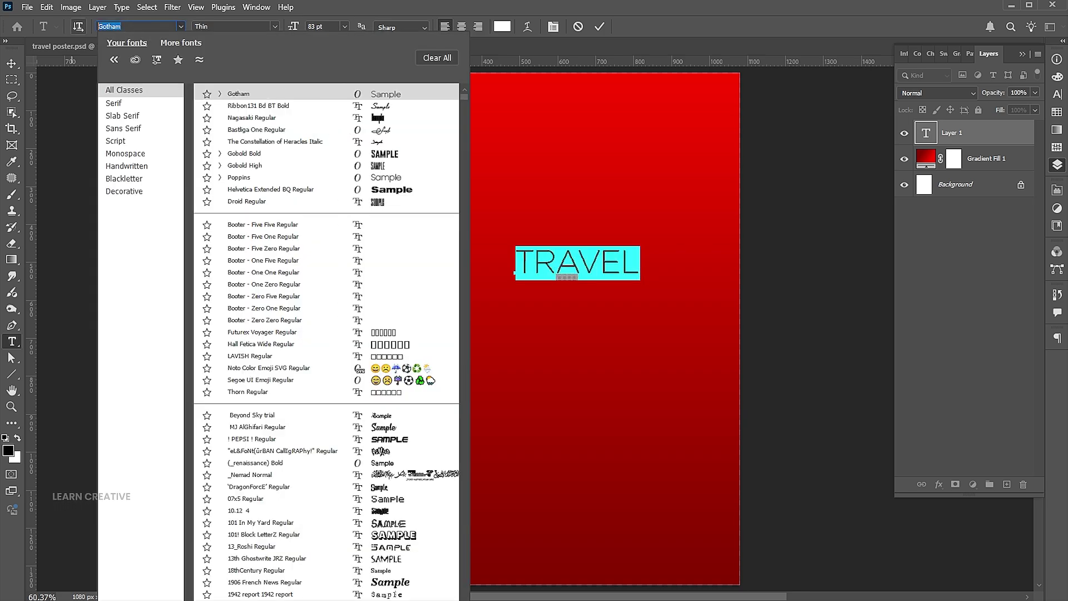
{"action": "type", "text": "Nagasaki"}
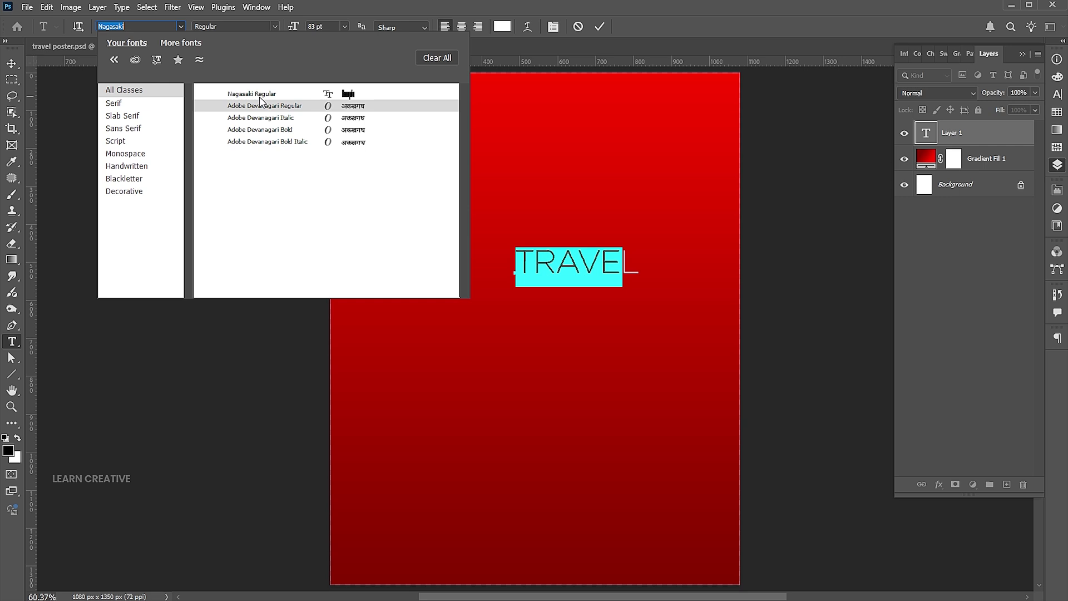
{"action": "left_click", "coordinate": [260, 102]}
Step: Scale the TRAVEL text to about 575% and centre it horizontally in the upper half of the poster
{"action": "left_click", "coordinate": [11, 63]}
{"action": "key", "text": "ctrl+t"}
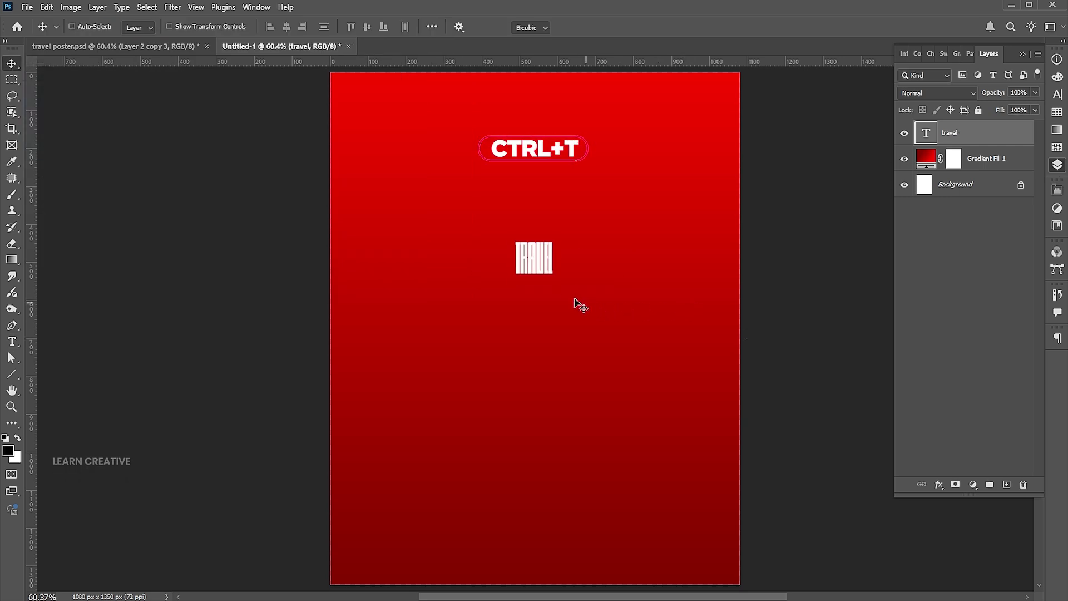
{"action": "left_click_drag", "start_coordinate": [553, 274], "coordinate": [641, 378]}
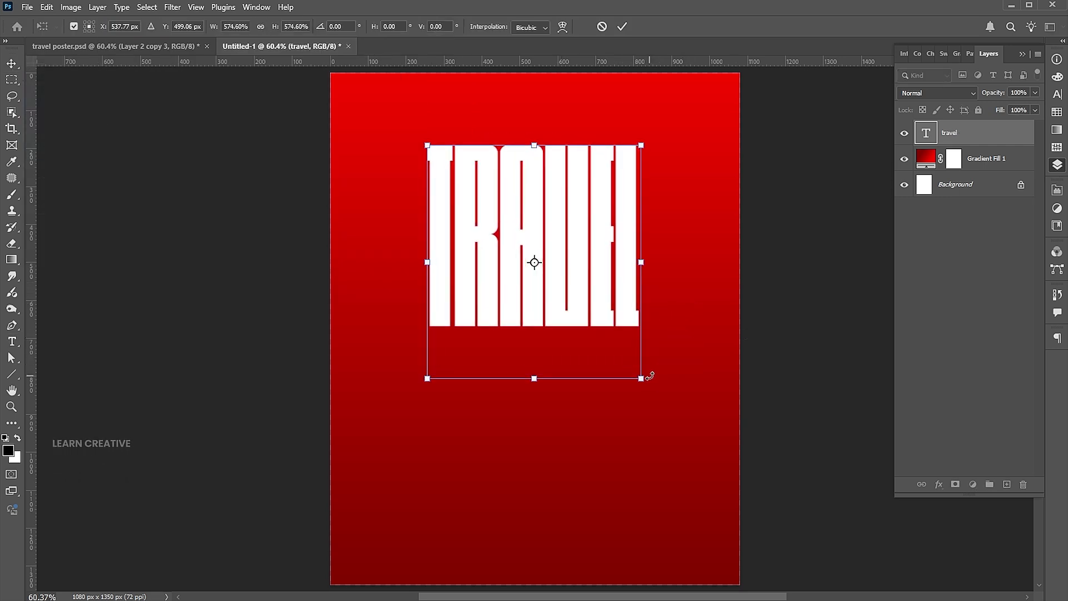
{"action": "key", "text": "Return"}
{"action": "left_click", "coordinate": [71, 27]}
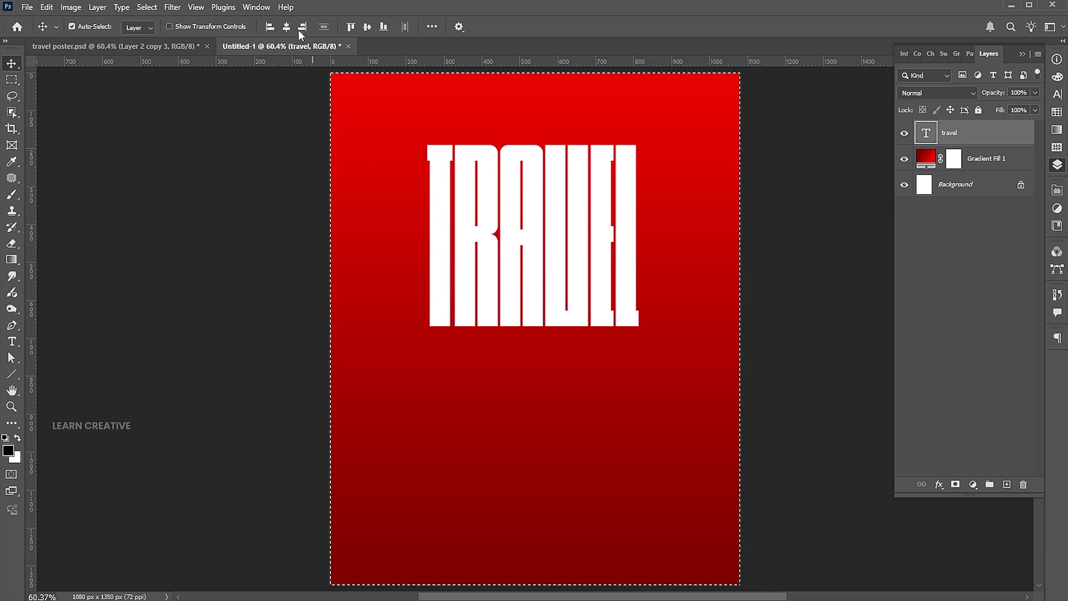
{"action": "left_click_drag", "start_coordinate": [550, 223], "coordinate": [541, 221]}
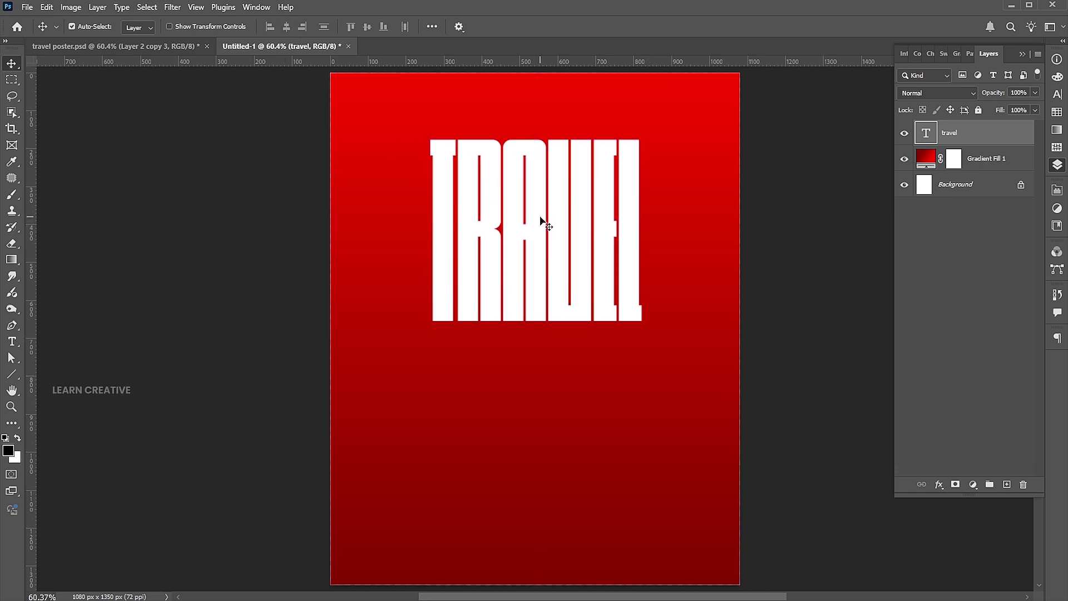
Step: Apply a 90° linear Gradient Overlay at 82% opacity and 150% scale to TRAVEL, from grey b1b1b1 to white ffffff at location 56
{"action": "right_click", "coordinate": [928, 130]}
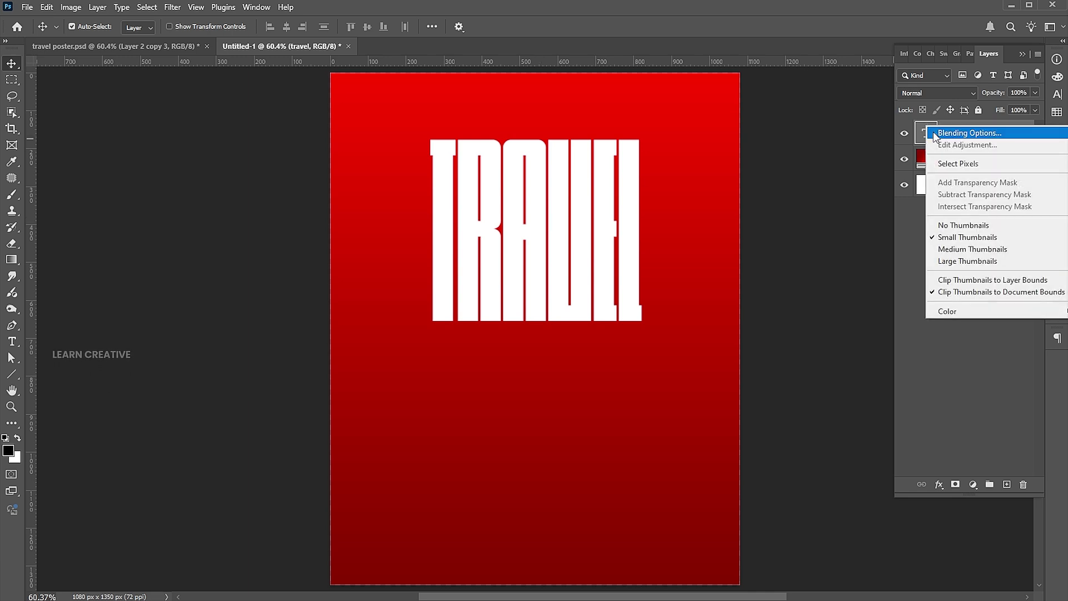
{"action": "left_click", "coordinate": [934, 134]}
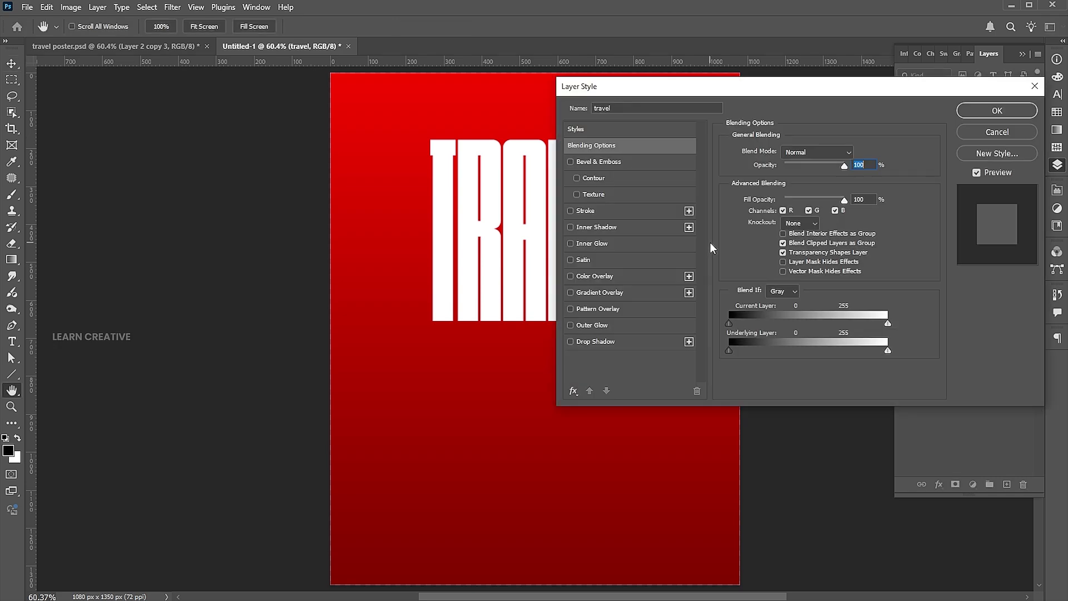
{"action": "left_click", "coordinate": [588, 292]}
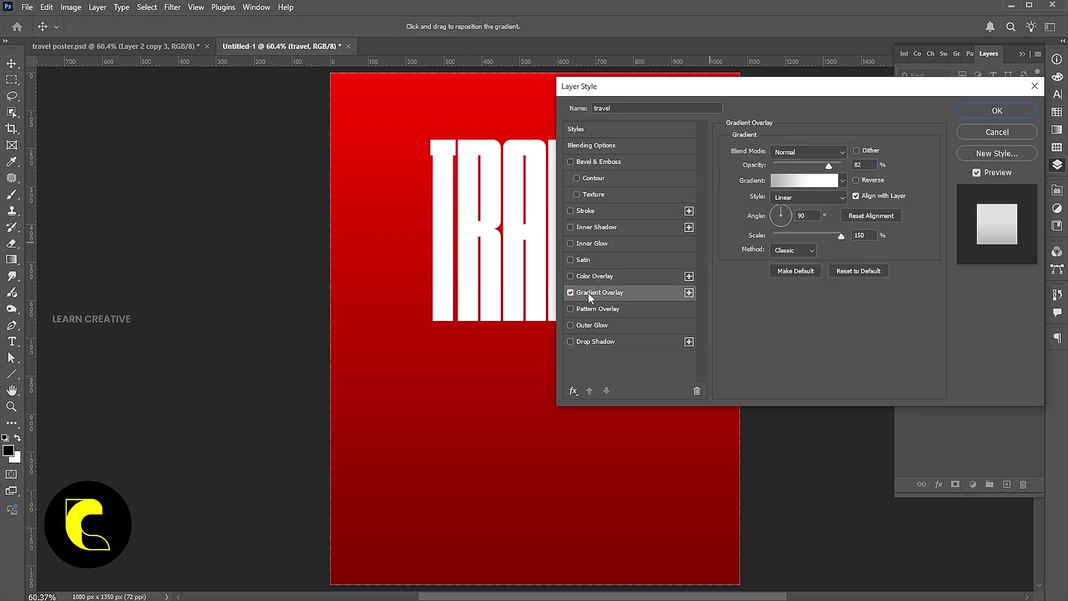
{"action": "left_click", "coordinate": [783, 181]}
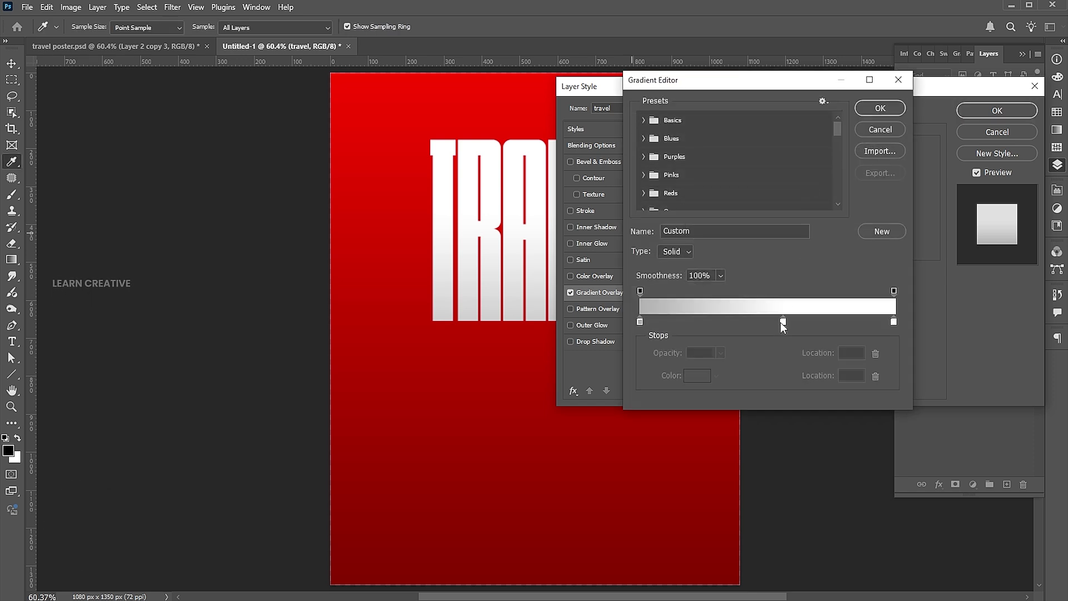
{"action": "left_click", "coordinate": [640, 322]}
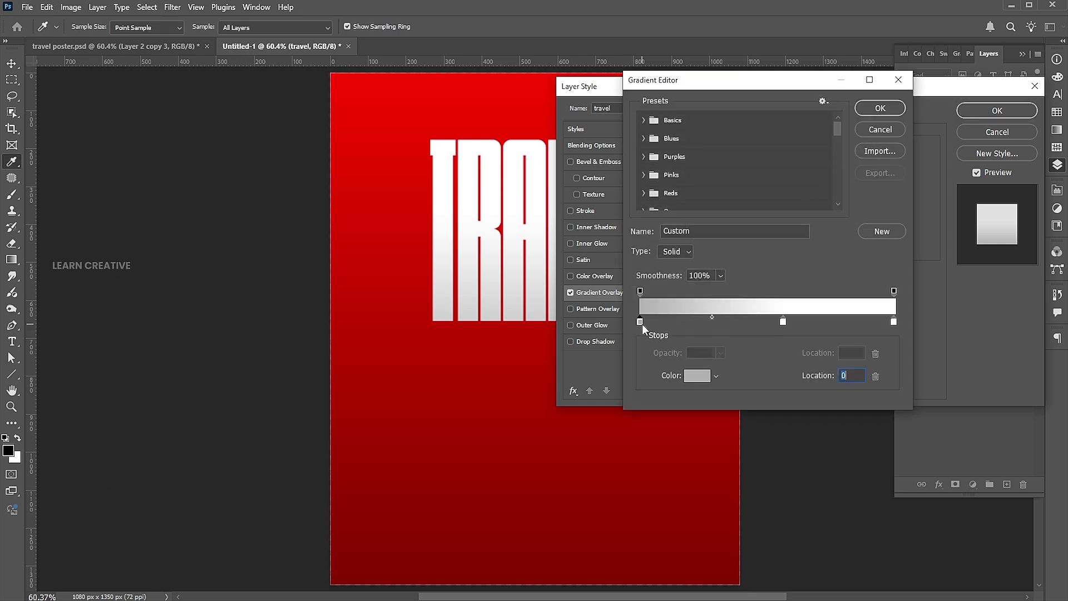
{"action": "double_click", "coordinate": [641, 322]}
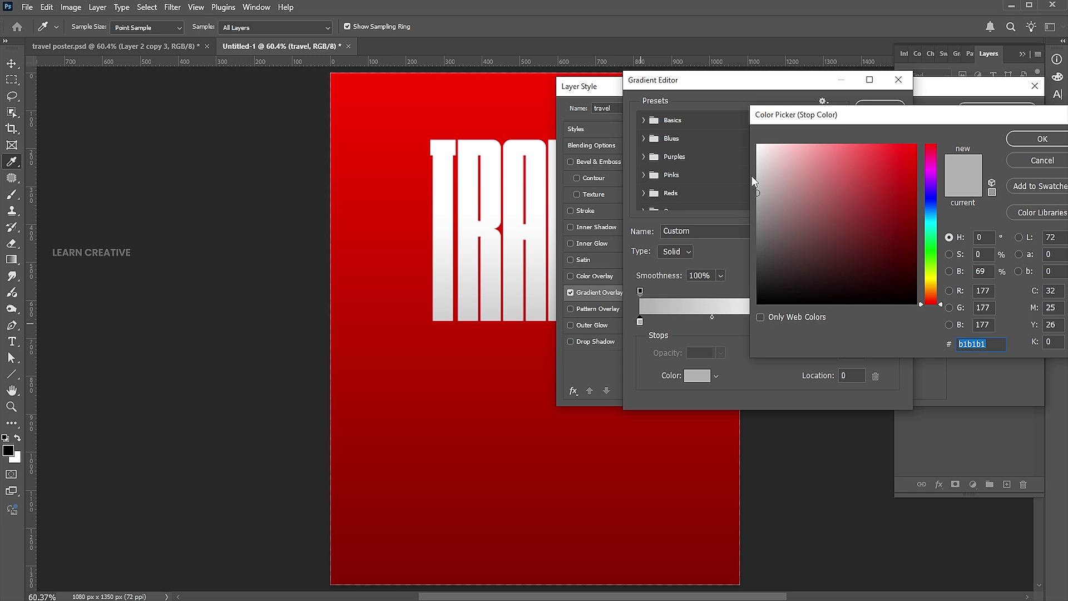
{"action": "left_click", "coordinate": [1042, 138]}
{"action": "double_click", "coordinate": [783, 322]}
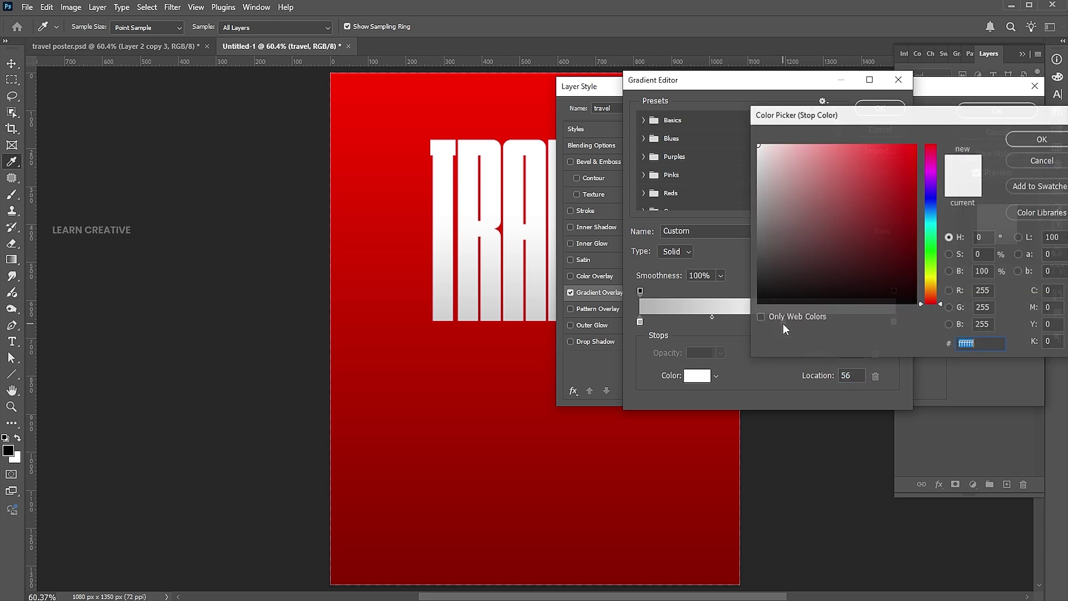
{"action": "left_click", "coordinate": [1029, 139]}
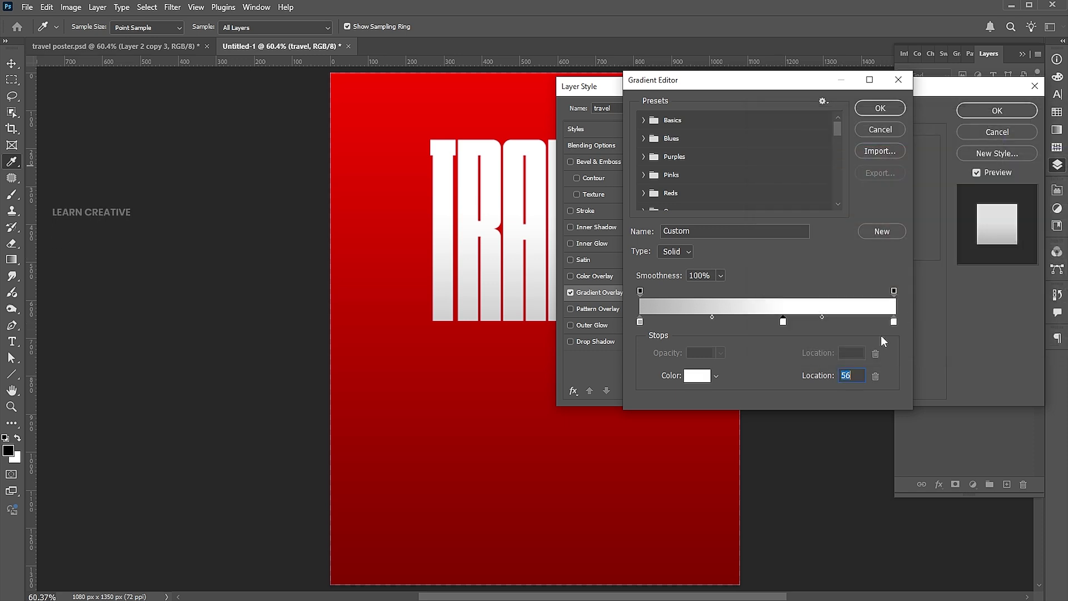
{"action": "left_click", "coordinate": [883, 114]}
{"action": "left_click", "coordinate": [997, 111]}
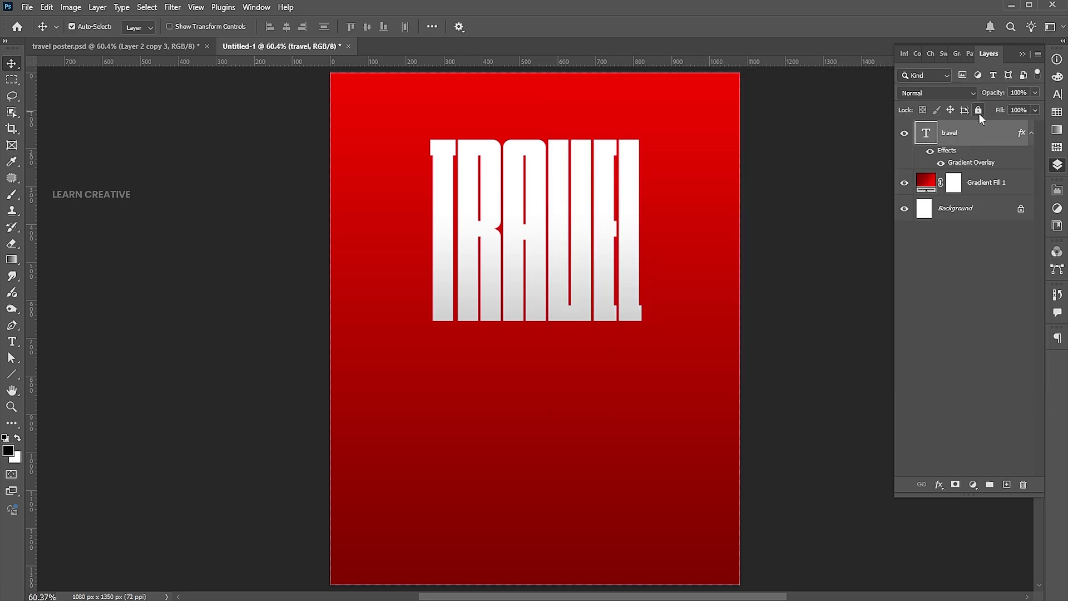
Step: Convert the travel text layer to a smart object and duplicate it
{"action": "right_click", "coordinate": [957, 133]}
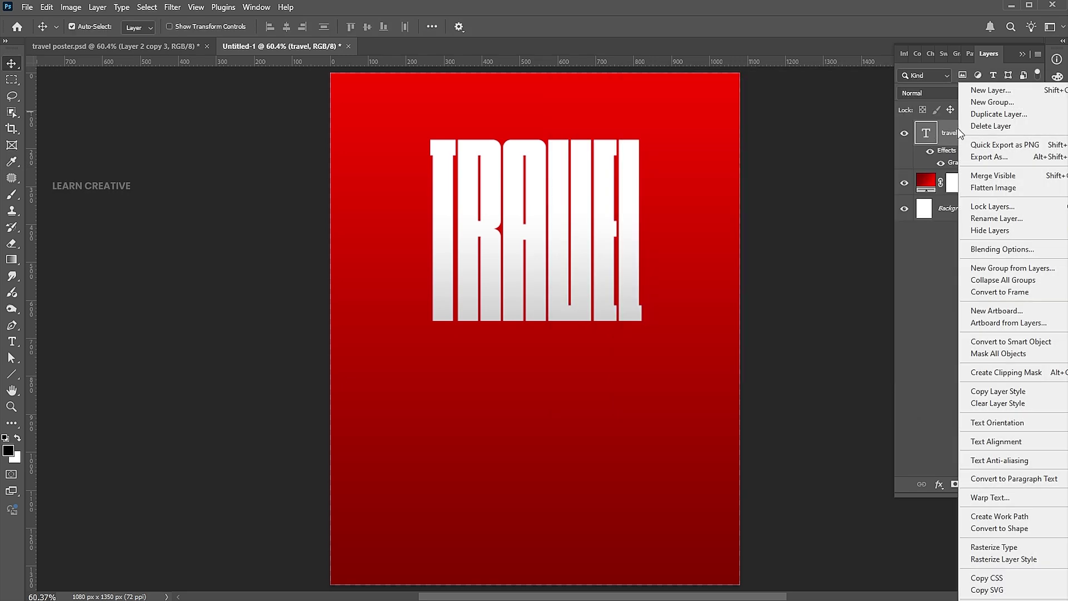
{"action": "left_click", "coordinate": [980, 344]}
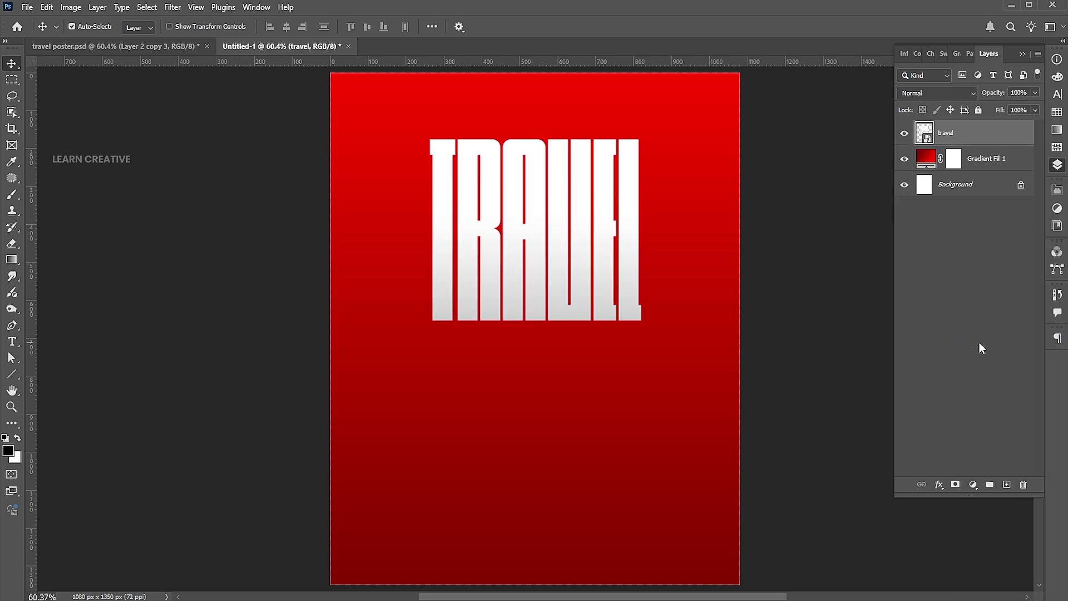
{"action": "key", "text": "ctrl"}
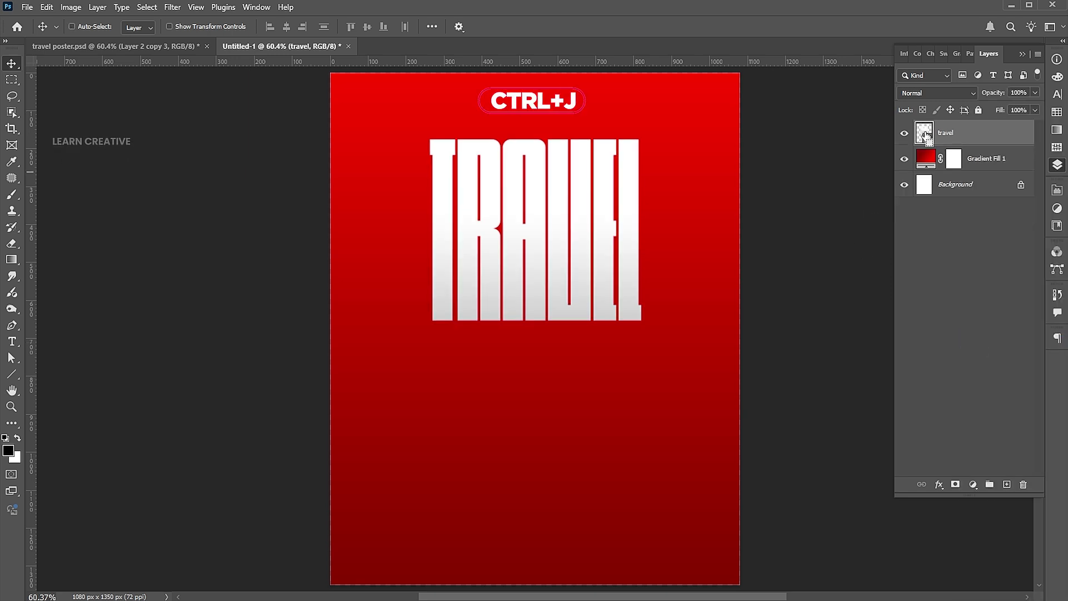
{"action": "key", "text": "ctrl+j"}
Step: Flip the lower travel layer downward from the word's baseline, stretching it to about 360 px high at its full width
{"action": "left_click", "coordinate": [927, 160]}
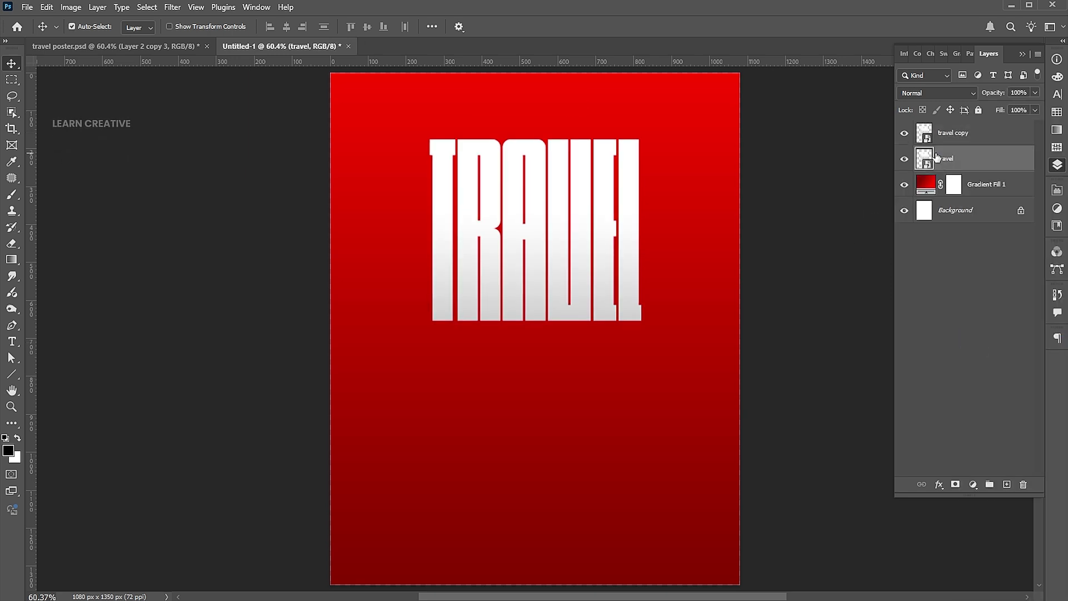
{"action": "key", "text": "ctrl+t"}
{"action": "left_click_drag", "start_coordinate": [535, 139], "coordinate": [505, 457]}
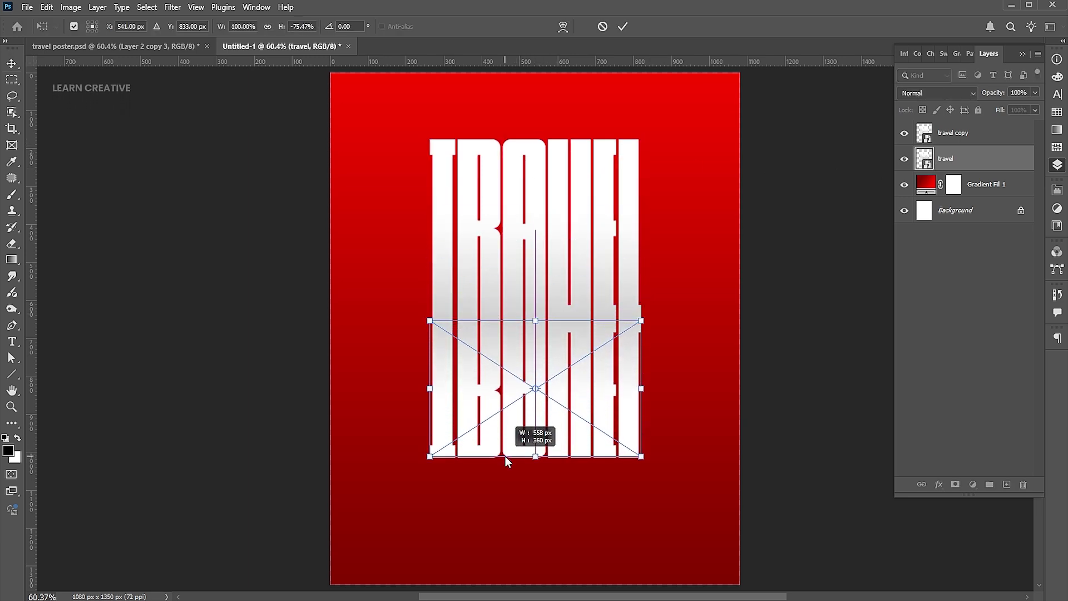
Step: Apply a Perspective transform to the flipped travel layer, widening its lower edge to about 289% so it spreads beyond the canvas sides
{"action": "right_click", "coordinate": [549, 422]}
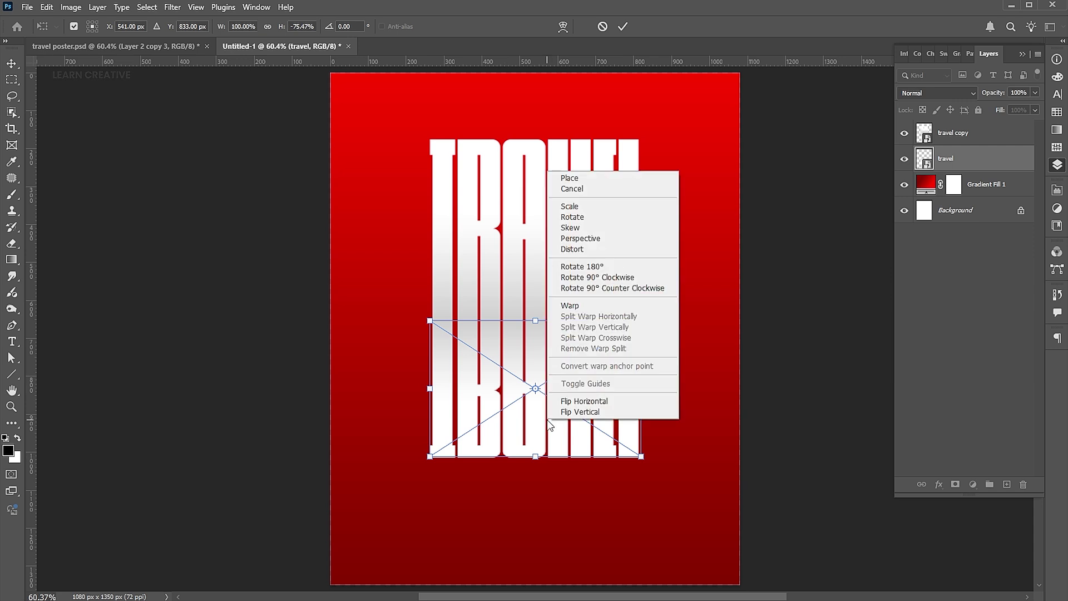
{"action": "left_click", "coordinate": [612, 239]}
{"action": "left_click_drag", "start_coordinate": [643, 457], "coordinate": [843, 437]}
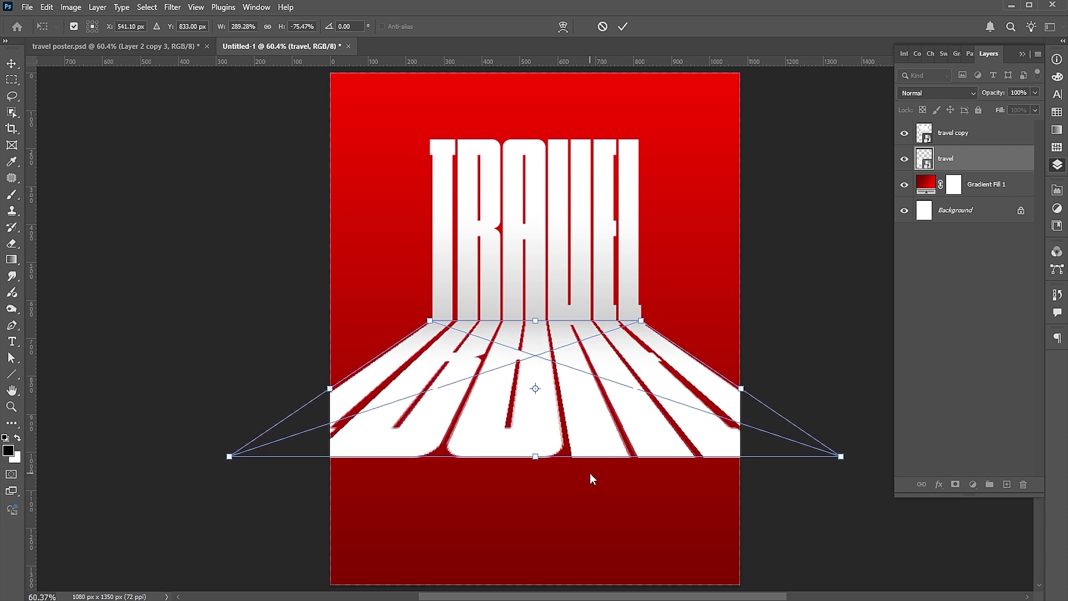
{"action": "key", "text": "Return"}
Step: Duplicate the perspective travel layer and flip the lower copy downward from the floor's front edge, to about 88% height
{"action": "key", "text": "ctrl+j"}
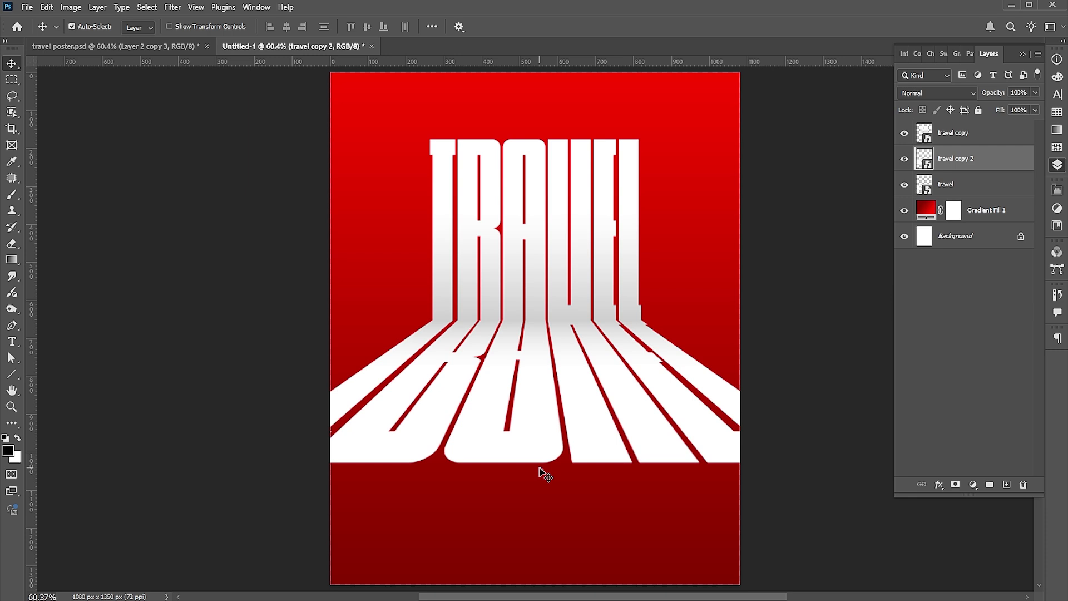
{"action": "left_click", "coordinate": [971, 179]}
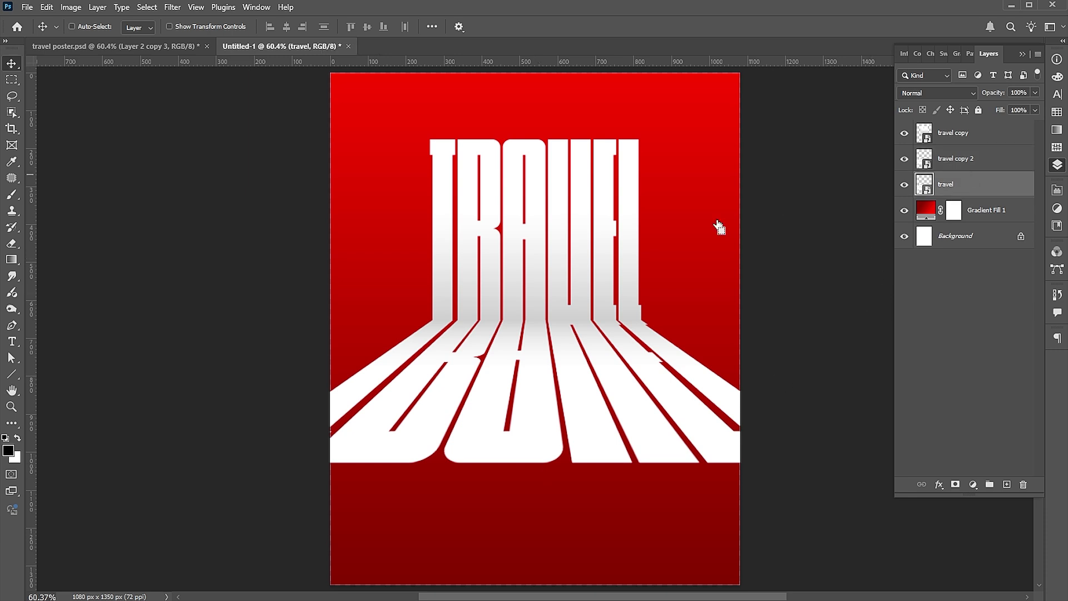
{"action": "key", "text": "ctrl+t"}
{"action": "left_click_drag", "start_coordinate": [542, 307], "coordinate": [509, 555]}
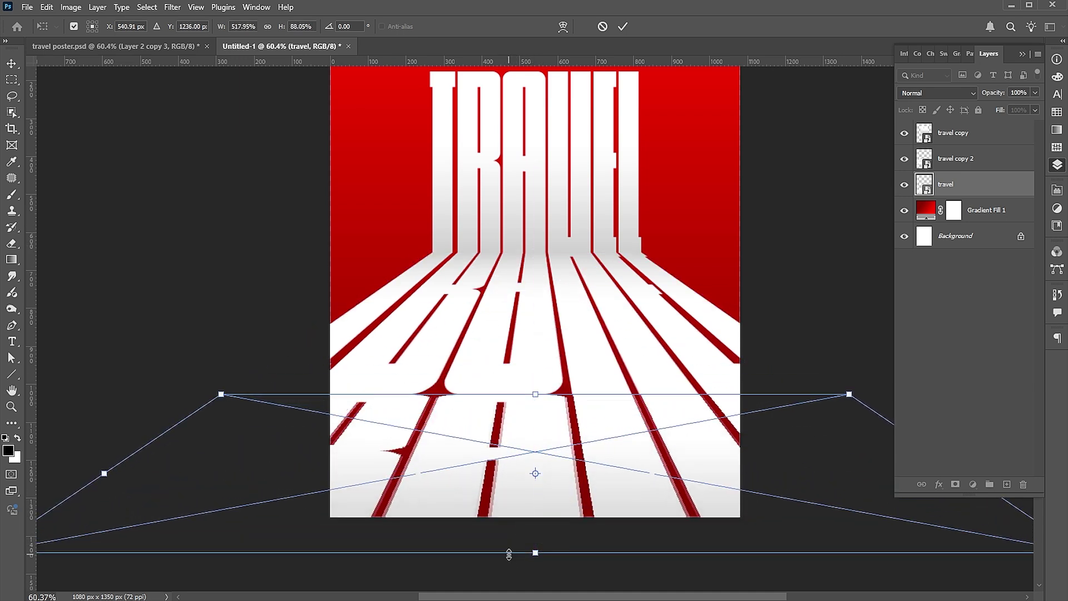
Step: Apply a Perspective transform to the lowest travel layer, narrowing its lower edge to about 298% width so its sides run nearly vertical
{"action": "right_click", "coordinate": [511, 491]}
{"action": "left_click", "coordinate": [532, 307]}
{"action": "left_click_drag", "start_coordinate": [339, 464], "coordinate": [448, 370]}
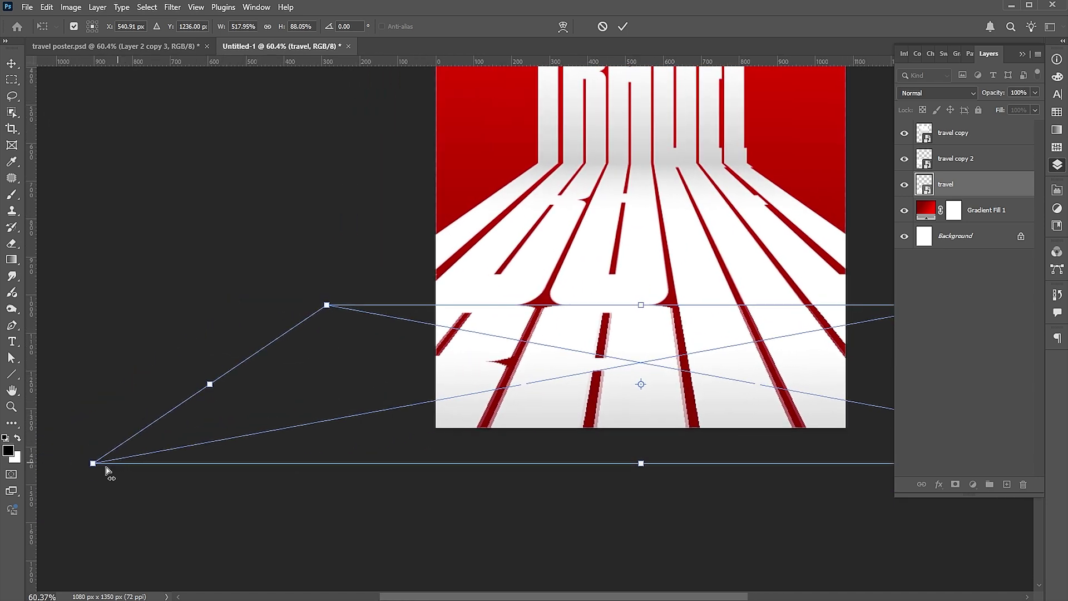
{"action": "left_click_drag", "start_coordinate": [95, 469], "coordinate": [327, 471]}
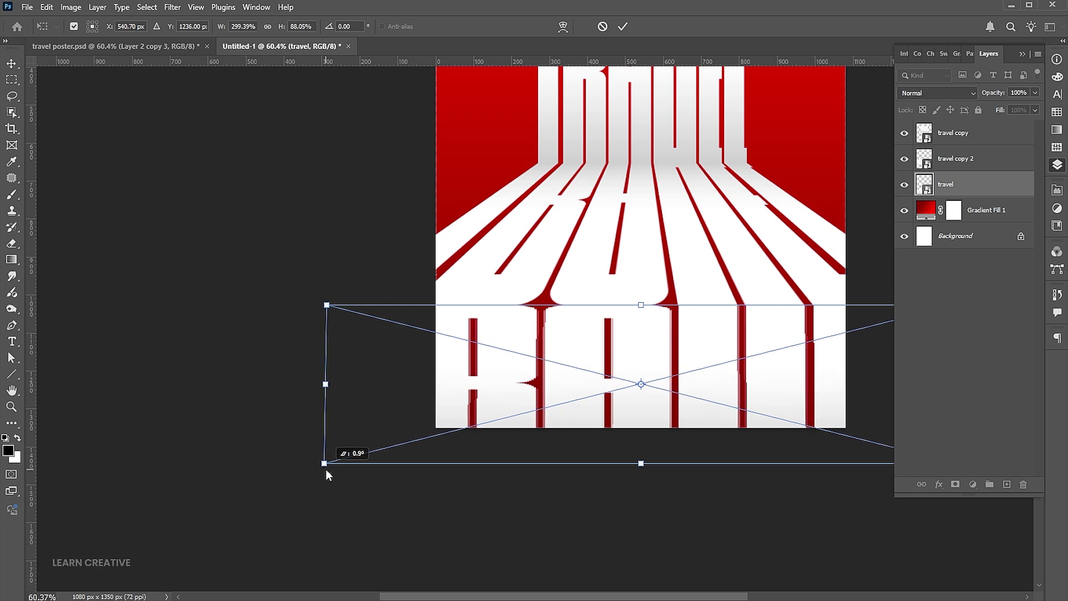
{"action": "left_click_drag", "start_coordinate": [326, 470], "coordinate": [328, 471]}
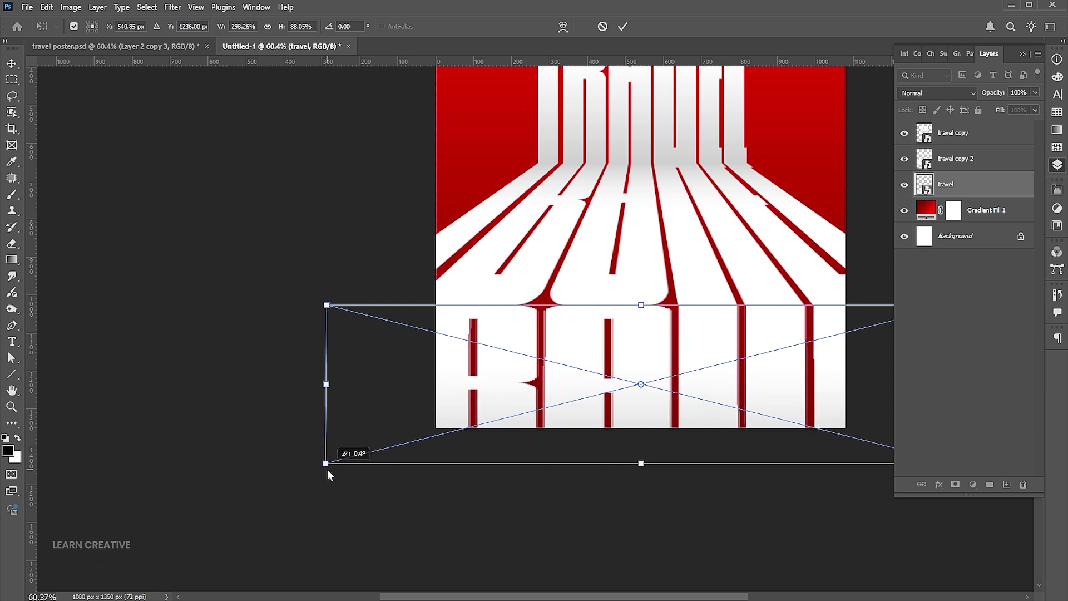
{"action": "key", "text": "Return"}
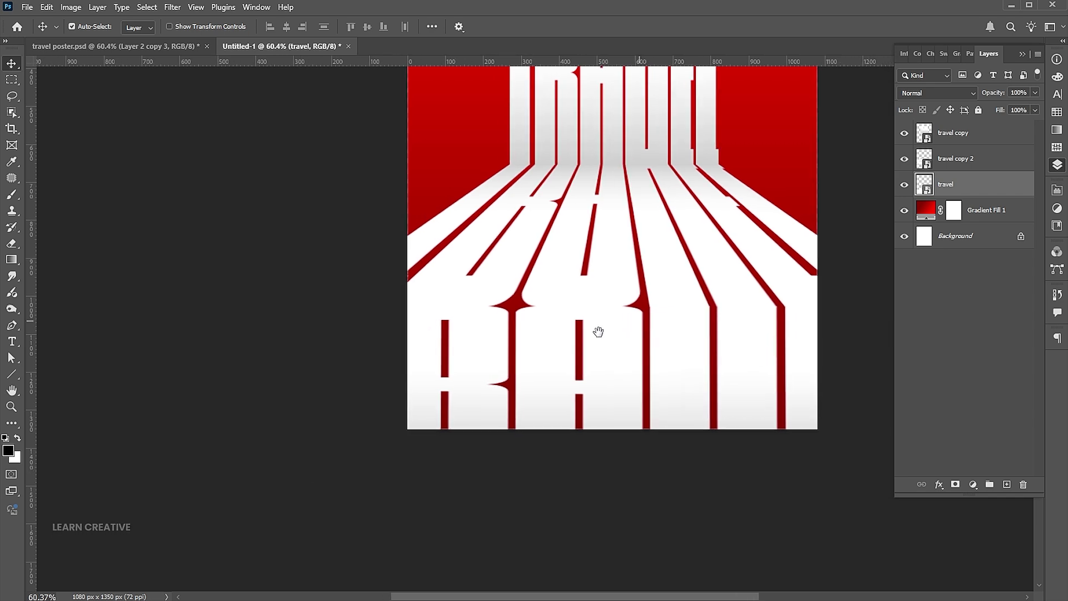
Step: Stretch the lowest travel layer downward from its upper edge, well past the bottom of the canvas
{"action": "scroll", "coordinate": [596, 332], "scroll_direction": "right", "scroll_amount": 3}
{"action": "key", "text": "ctrl+t"}
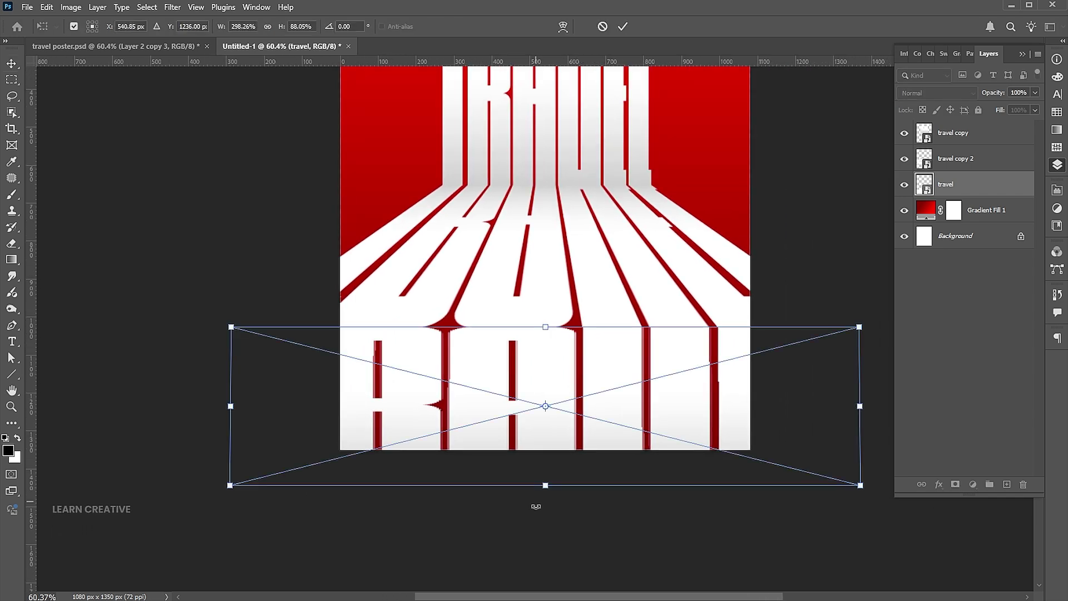
{"action": "left_click_drag", "start_coordinate": [550, 487], "coordinate": [535, 598]}
{"action": "key", "text": "Return"}
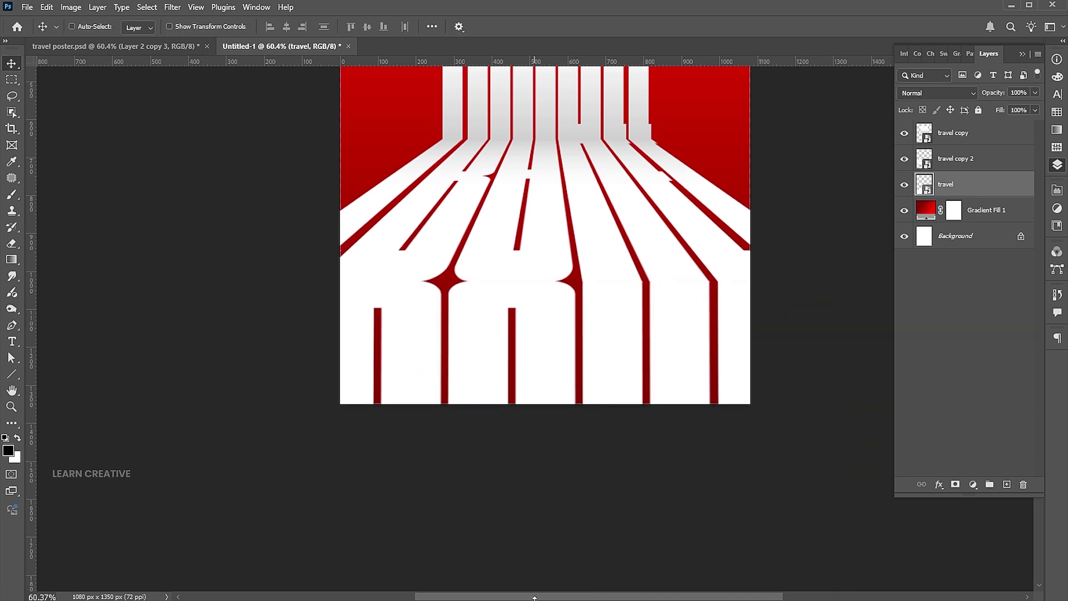
{"action": "key", "text": "ctrl+0"}
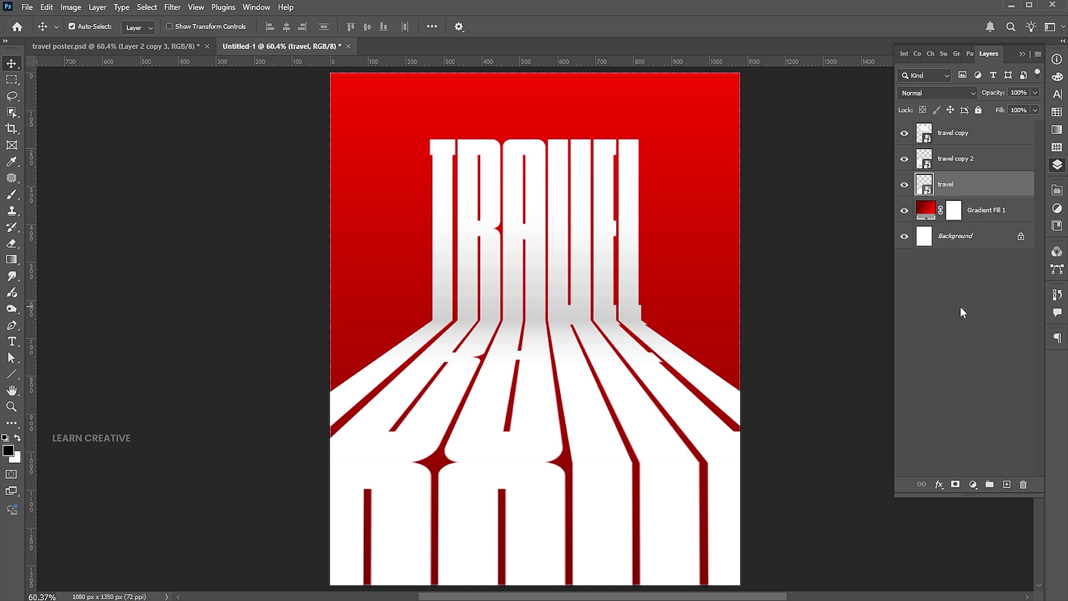
Step: Add a new layer above the lowest travel layer and clip it to that layer
{"action": "left_click", "coordinate": [1007, 485]}
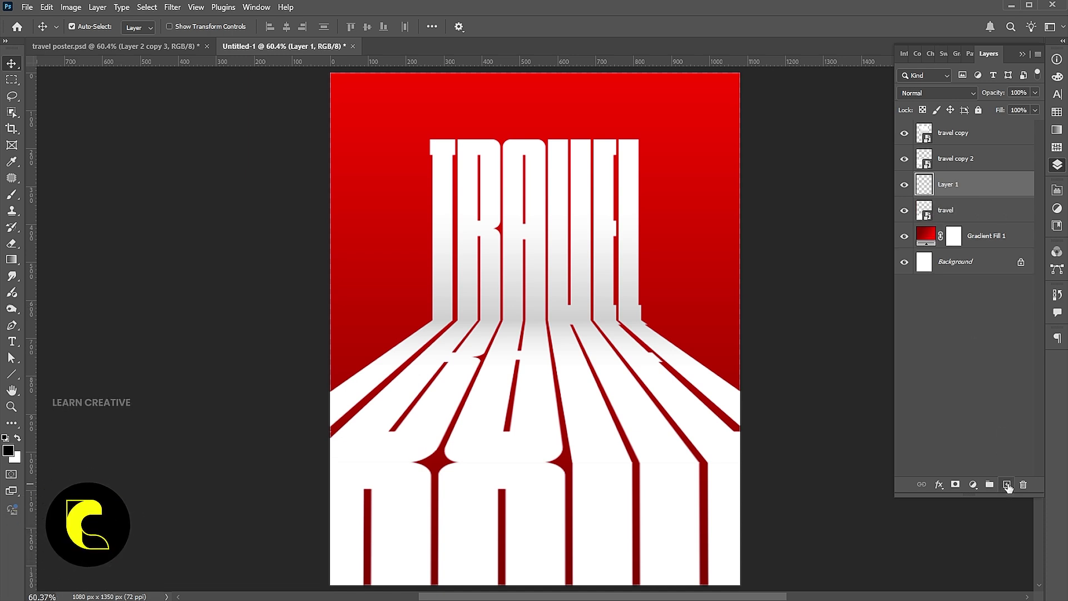
{"action": "key", "text": "b"}
{"action": "right_click", "coordinate": [967, 183]}
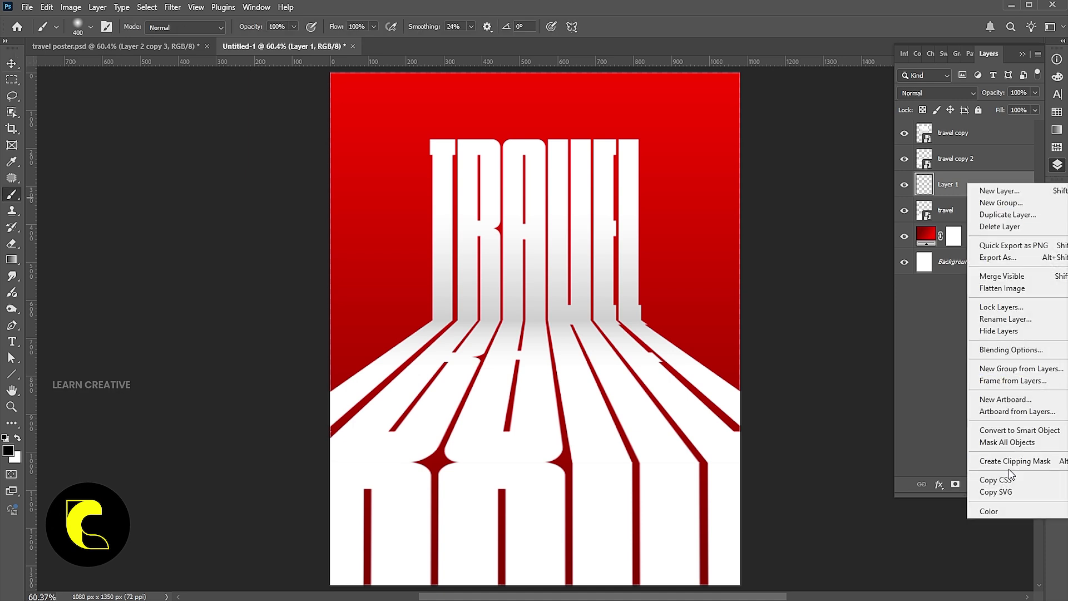
{"action": "left_click", "coordinate": [1010, 462]}
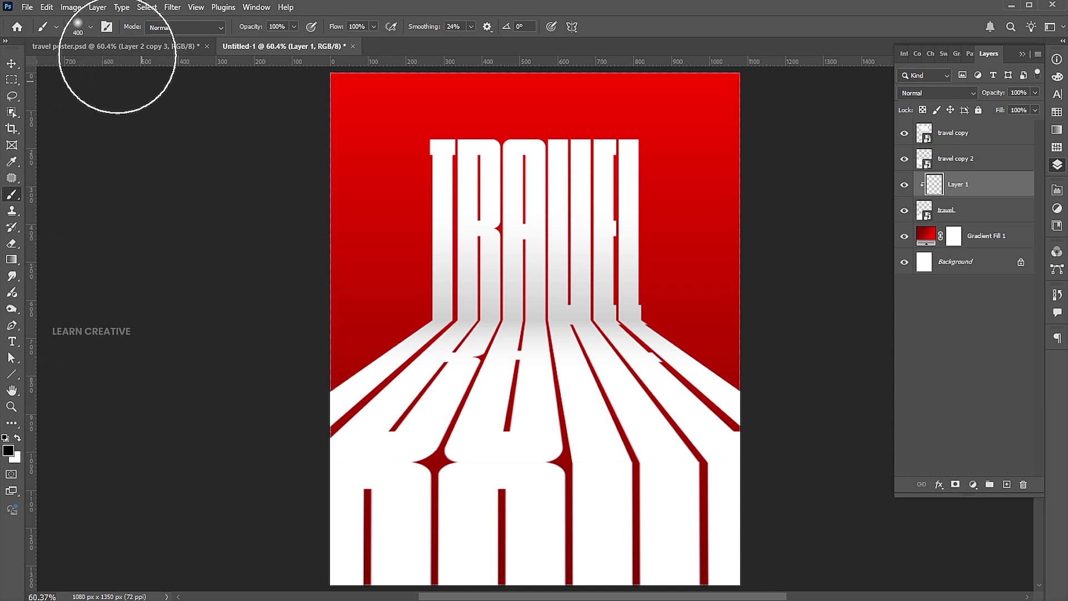
Step: Paint a black shadow across the full poster width just below the floor's front edge with a soft round 400 px brush
{"action": "left_click", "coordinate": [92, 29]}
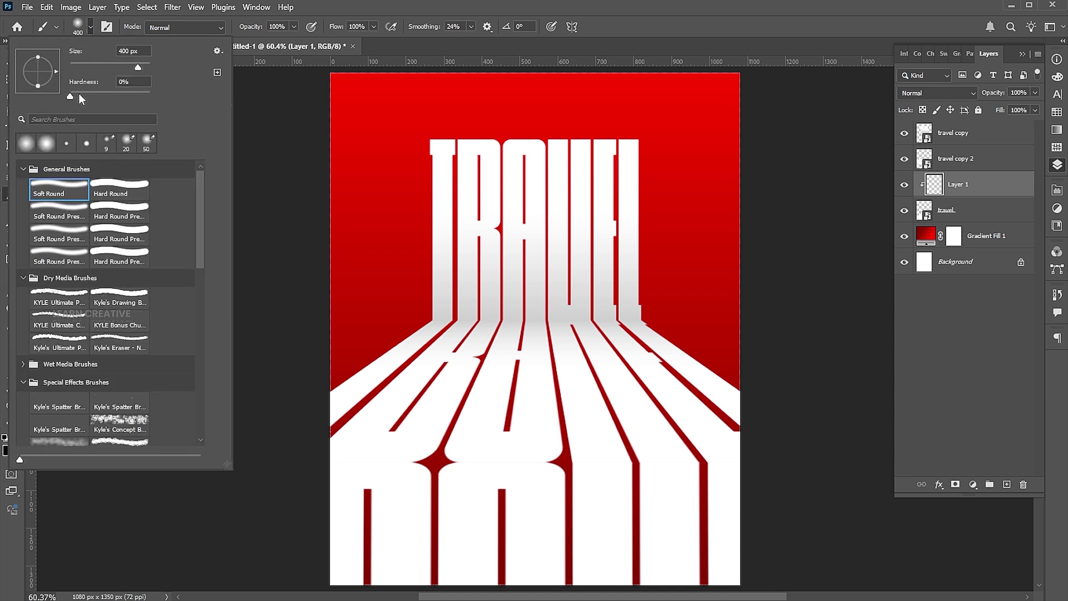
{"action": "left_click_drag", "start_coordinate": [137, 67], "coordinate": [124, 65]}
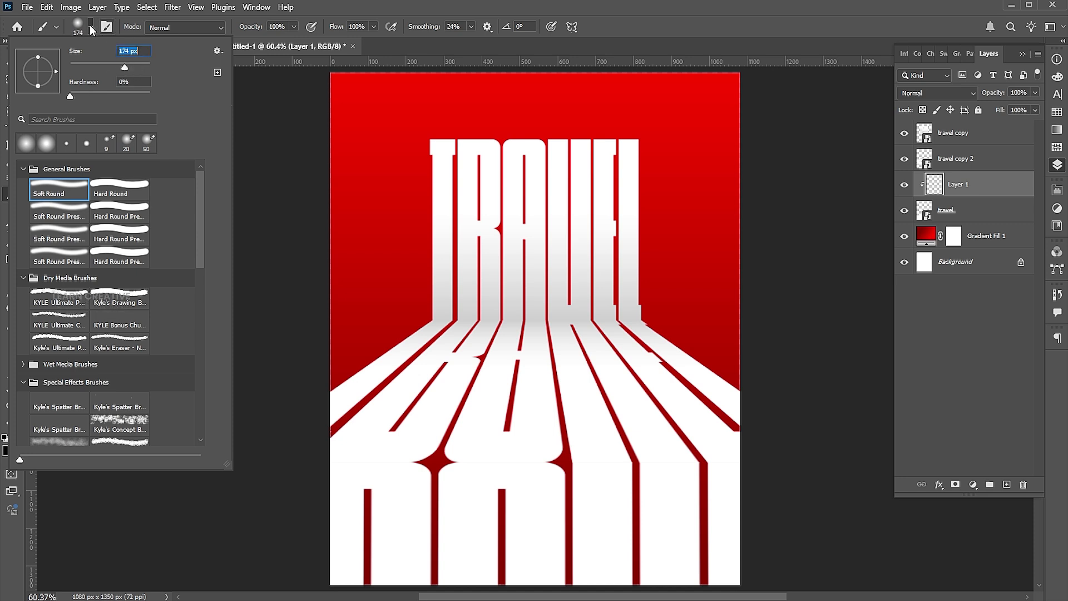
{"action": "left_click", "coordinate": [93, 29]}
{"action": "key", "text": "bracketright"}
{"action": "key", "text": "bracketright"}
{"action": "key", "text": "bracketright"}
{"action": "key", "text": "bracketright"}
{"action": "key", "text": "bracketright"}
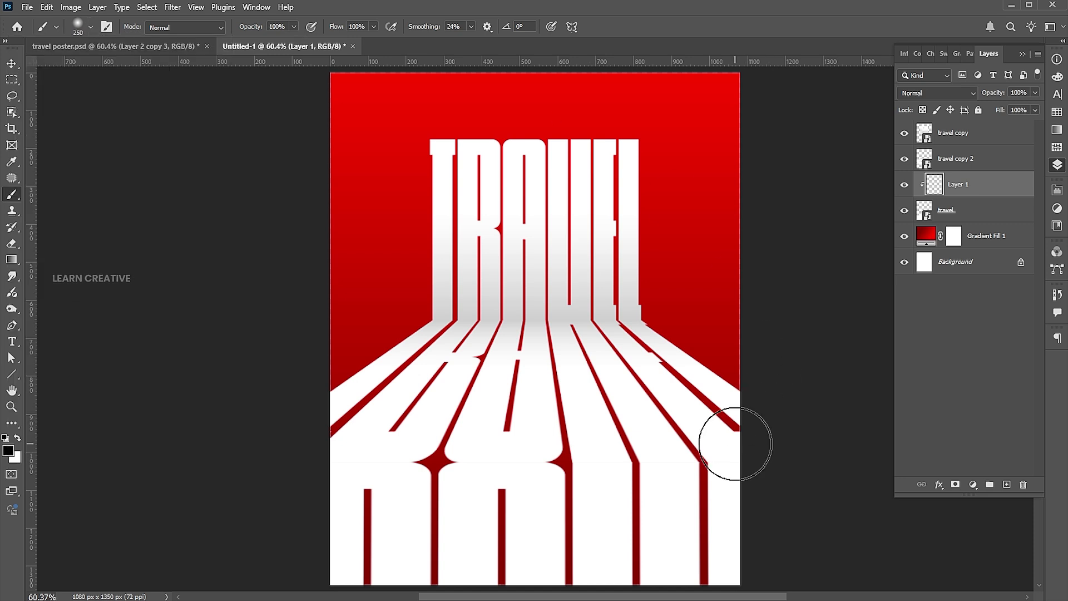
{"action": "mouse_move", "coordinate": [744, 436]}
{"action": "left_mouse_down"}
{"action": "mouse_move", "coordinate": [231, 453]}
{"action": "mouse_move", "coordinate": [143, 406]}
{"action": "left_mouse_up"}
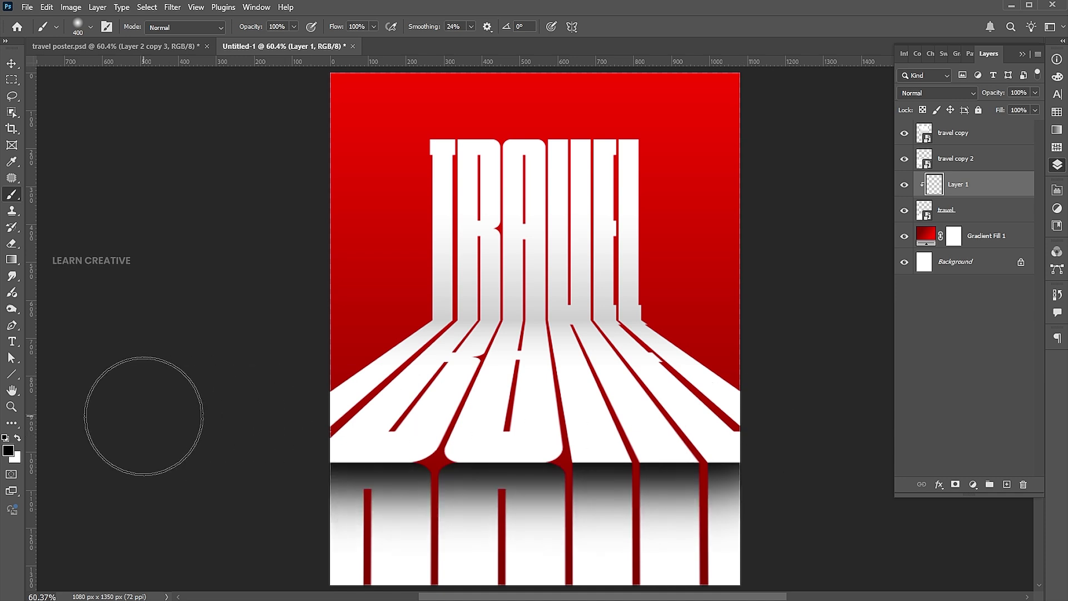
{"action": "key", "text": "v"}
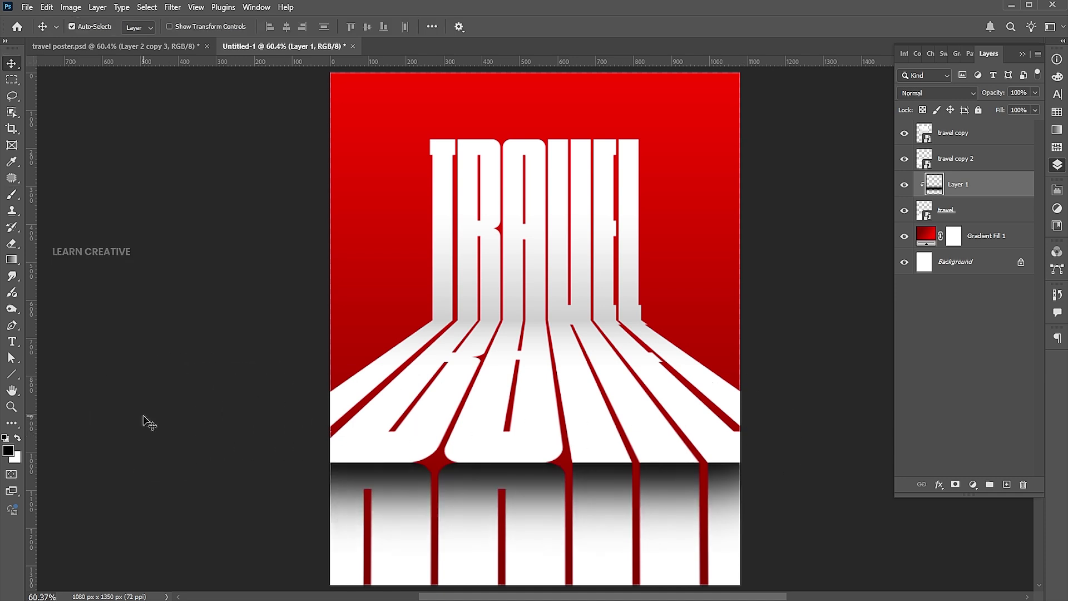
Step: Set the clipped shadow layer's opacity to 60%
{"action": "left_click", "coordinate": [1028, 92]}
{"action": "type", "text": "3"}
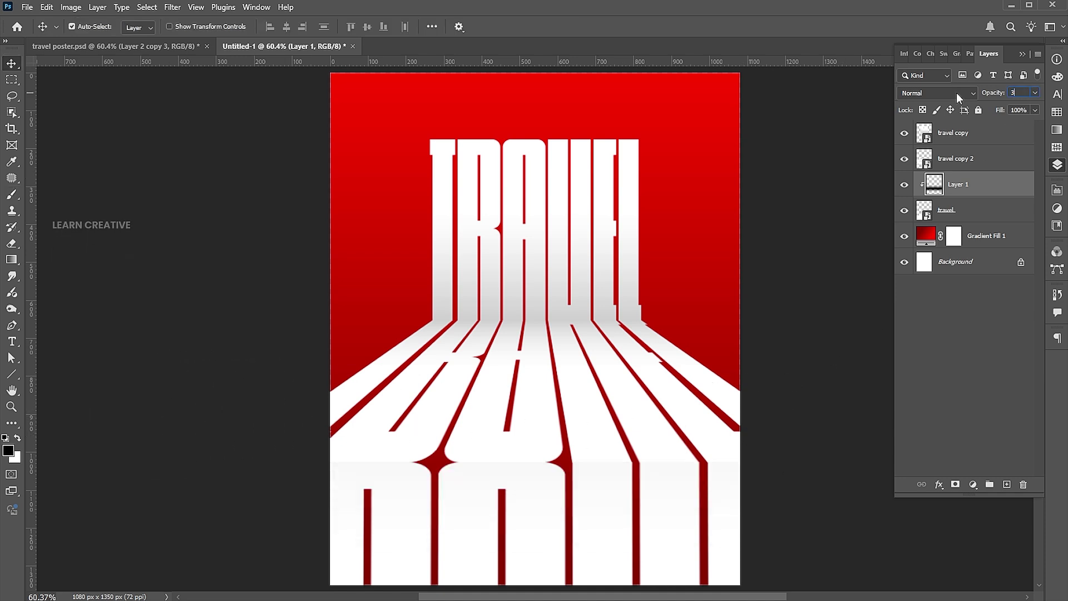
{"action": "key", "text": "BackSpace"}
{"action": "type", "text": "60"}
{"action": "key", "text": "Return"}
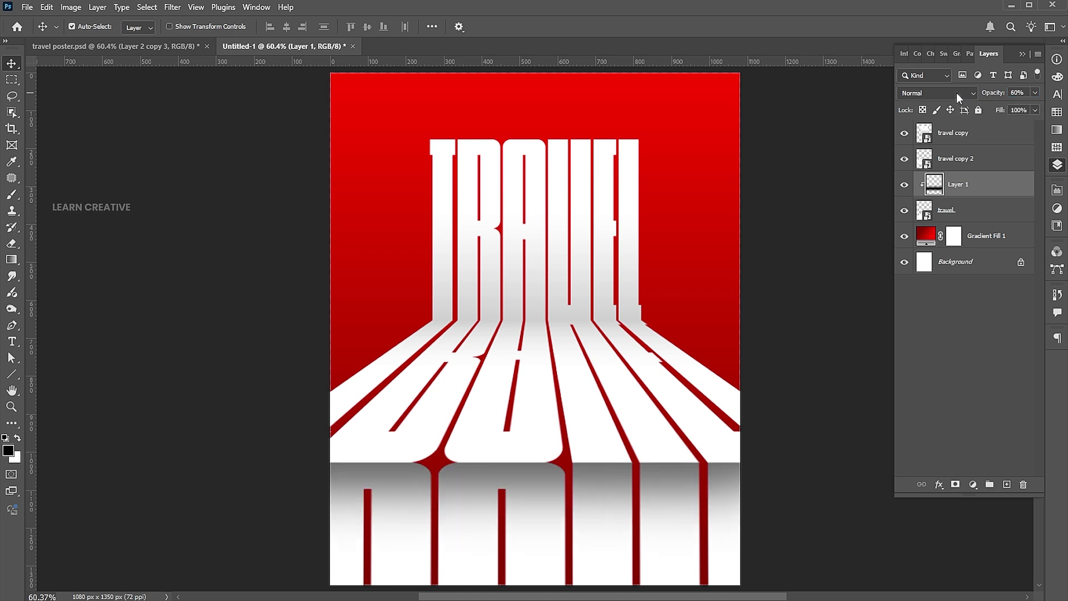
Step: Place the front-view commercial airplane image as an embedded layer above travel copy, scaled to 83.43% at the poster's centre
{"action": "left_click", "coordinate": [644, 178]}
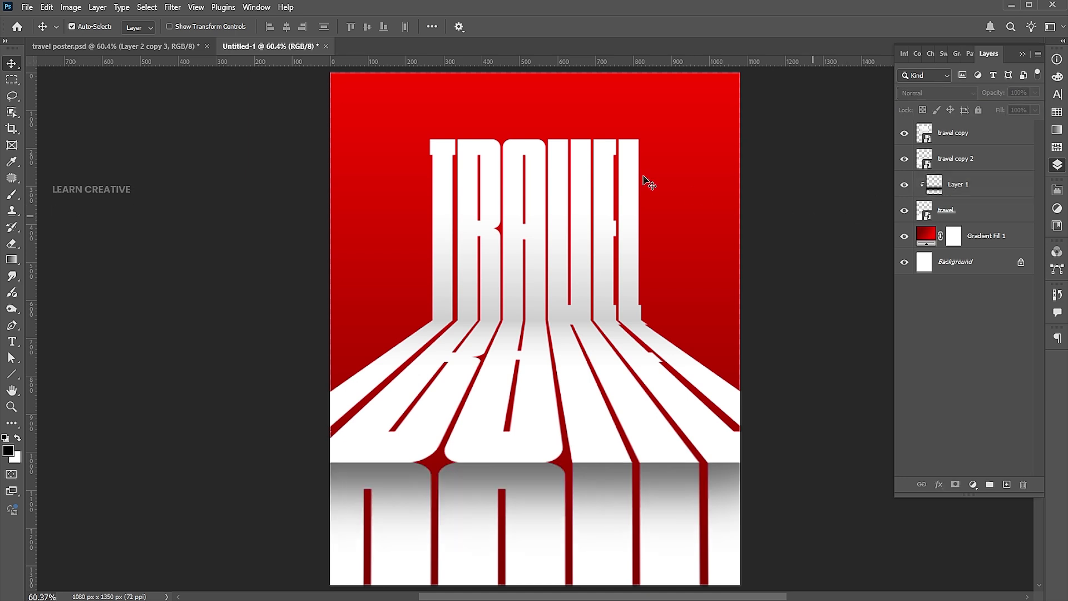
{"action": "left_click", "coordinate": [520, 165]}
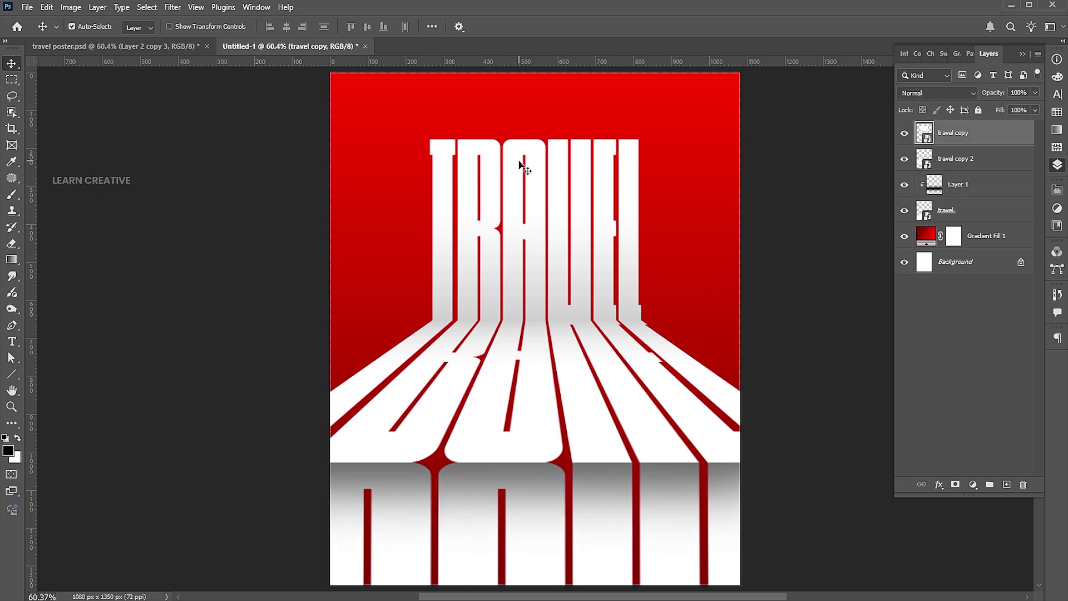
{"action": "left_click", "coordinate": [27, 7]}
{"action": "left_click", "coordinate": [58, 244]}
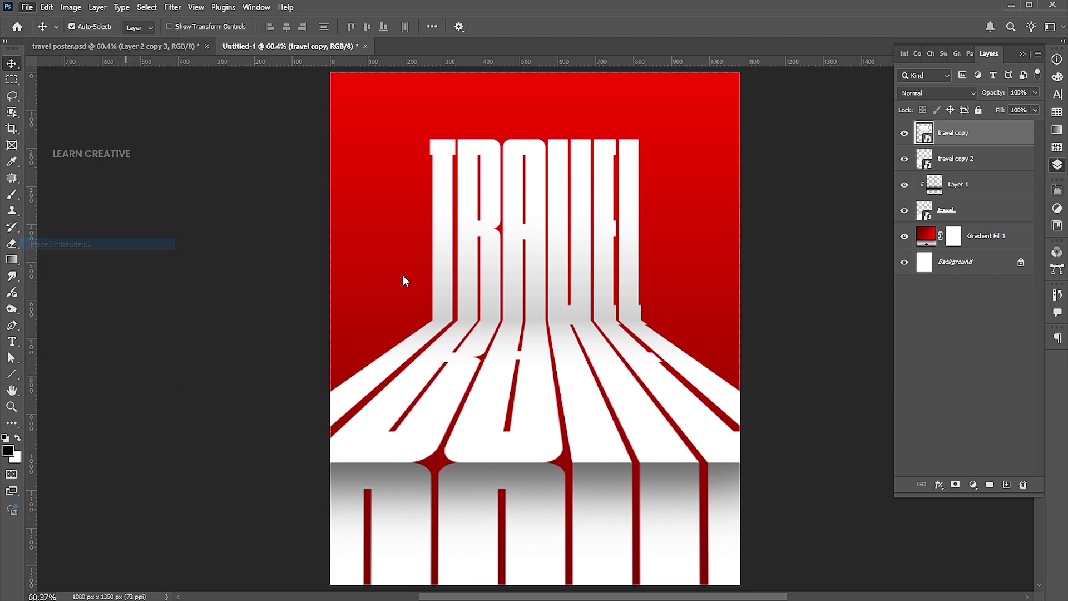
{"action": "left_click", "coordinate": [160, 92]}
{"action": "left_click", "coordinate": [898, 547]}
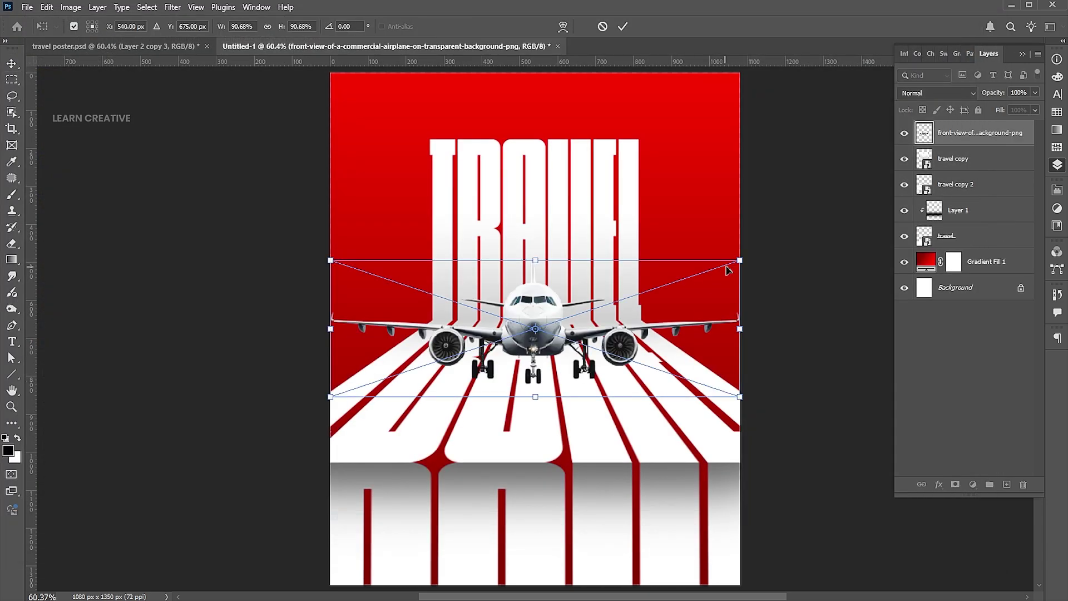
{"action": "mouse_move", "coordinate": [728, 265]}
{"action": "left_mouse_down"}
{"action": "mouse_move", "coordinate": [736, 260]}
{"action": "mouse_move", "coordinate": [724, 260]}
{"action": "left_mouse_up"}
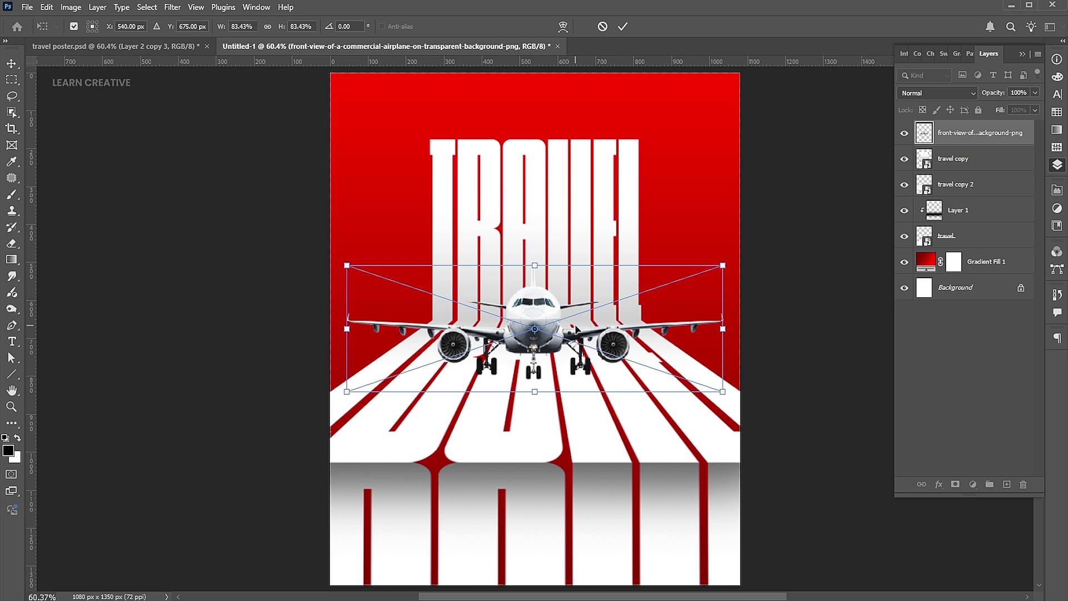
{"action": "key", "text": "Return"}
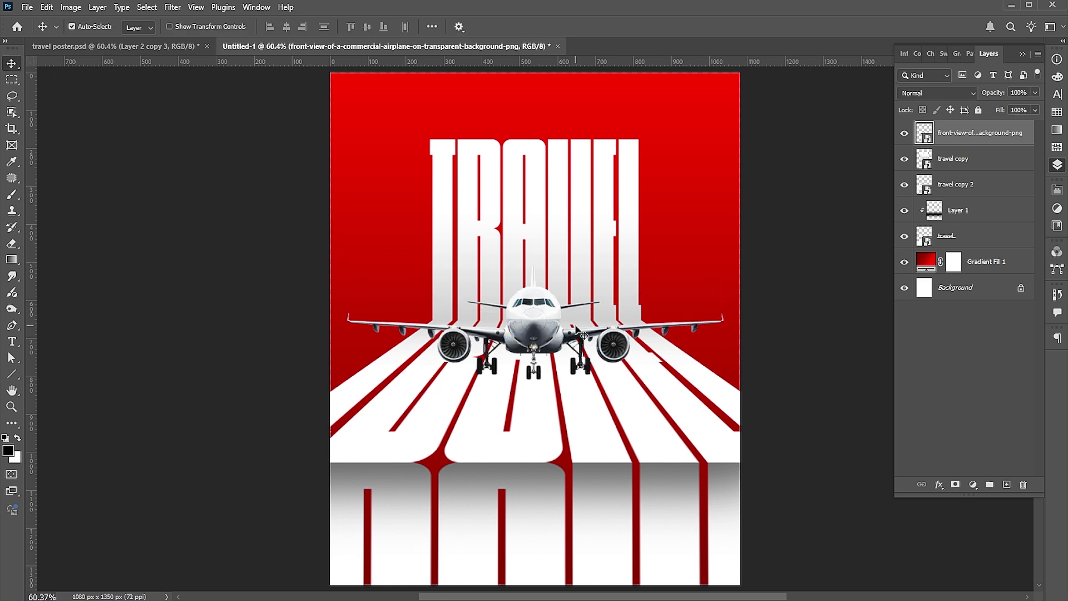
Step: Add a new layer beneath the airplane and paint one soft black 400 px brush spot below its nose wheel
{"action": "left_click", "coordinate": [974, 164]}
{"action": "left_click", "coordinate": [1008, 485]}
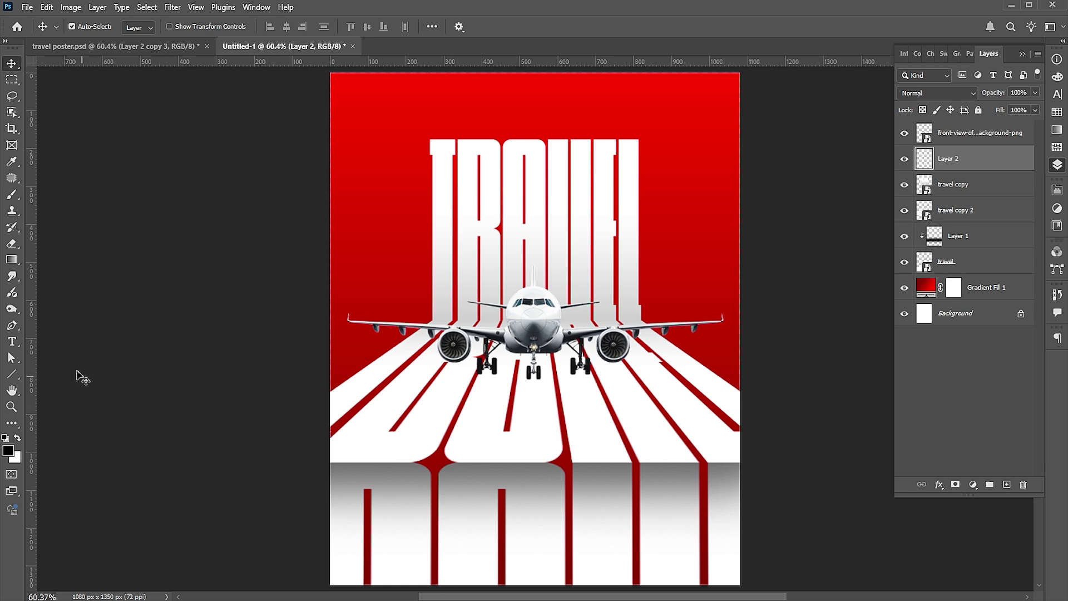
{"action": "key", "text": "b"}
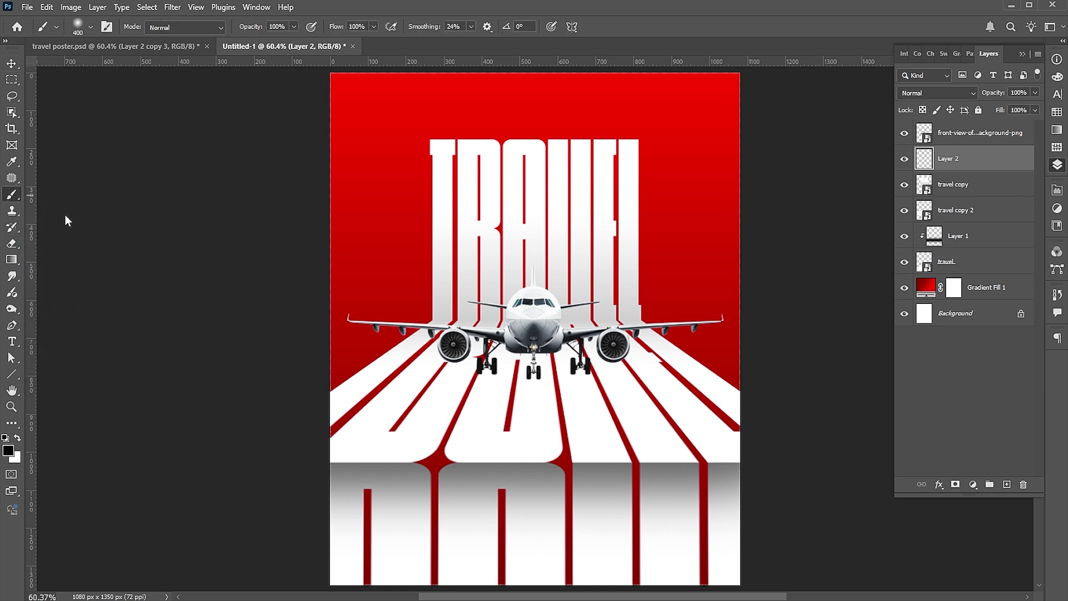
{"action": "left_click", "coordinate": [536, 399]}
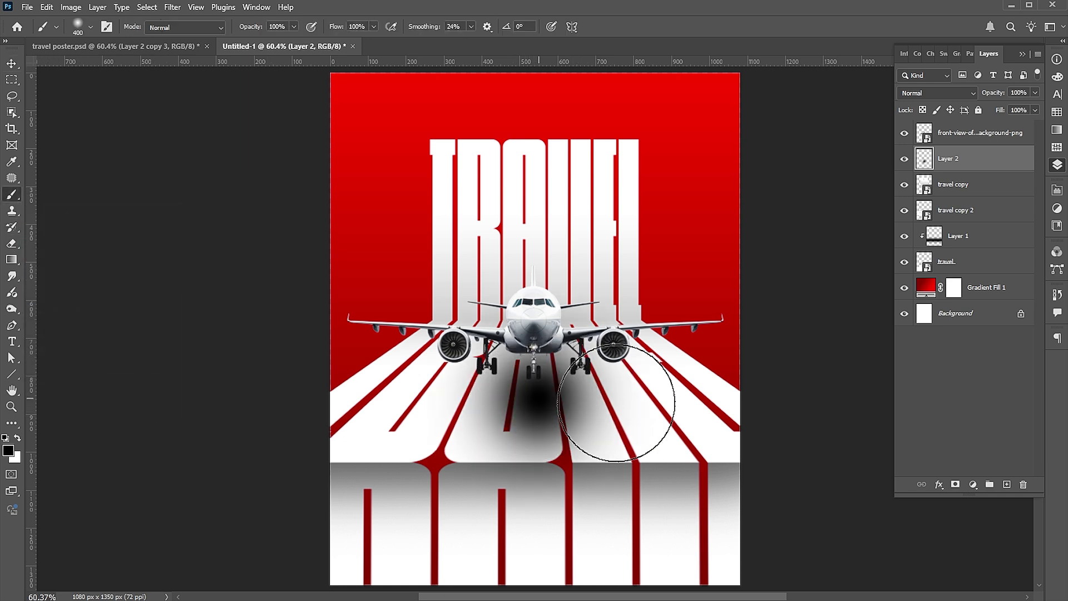
Step: Squash and narrow the black spot into a thin shadow under the nose wheel, and set its layer opacity to 90%
{"action": "key", "text": "ctrl+t"}
{"action": "left_click_drag", "start_coordinate": [539, 274], "coordinate": [540, 386]}
{"action": "mouse_move", "coordinate": [661, 384]}
{"action": "left_mouse_down"}
{"action": "mouse_move", "coordinate": [550, 387]}
{"action": "mouse_move", "coordinate": [548, 377]}
{"action": "left_mouse_up"}
{"action": "key", "text": "Return"}
{"action": "key", "text": "b"}
{"action": "key", "text": "v"}
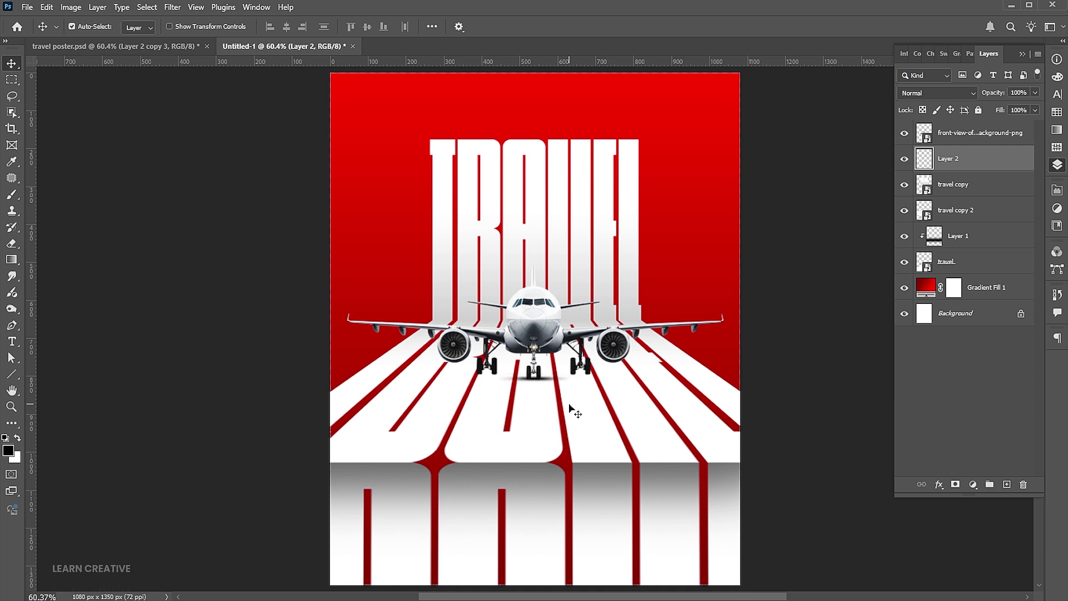
{"action": "left_click", "coordinate": [1019, 93]}
{"action": "type", "text": "90"}
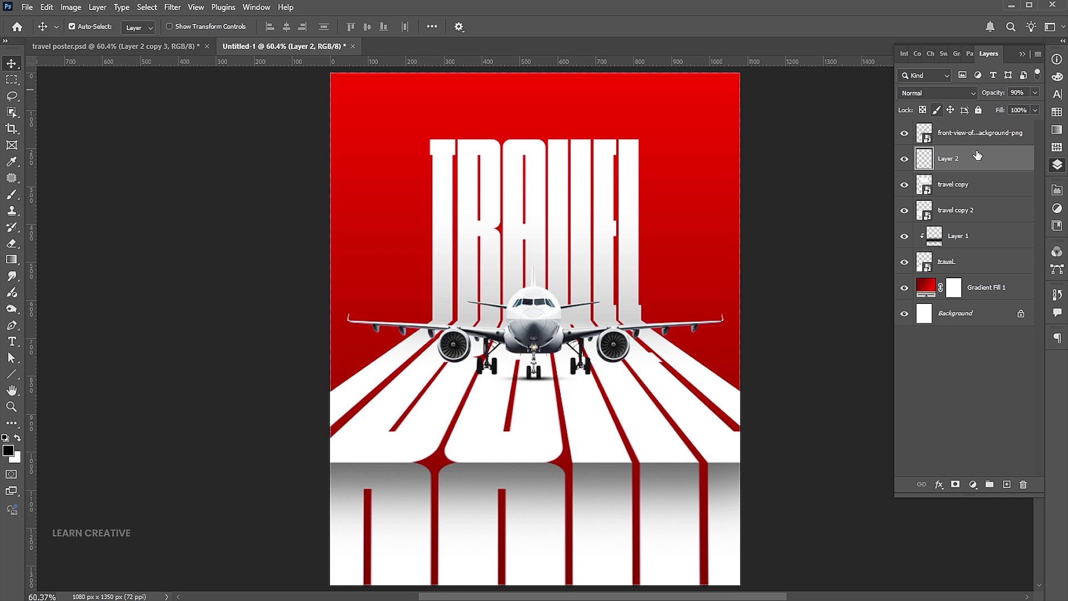
Step: Duplicate the nose wheel shadow twice, placing one copy under each of the airplane's main landing gear wheels
{"action": "key", "text": "ctrl+j"}
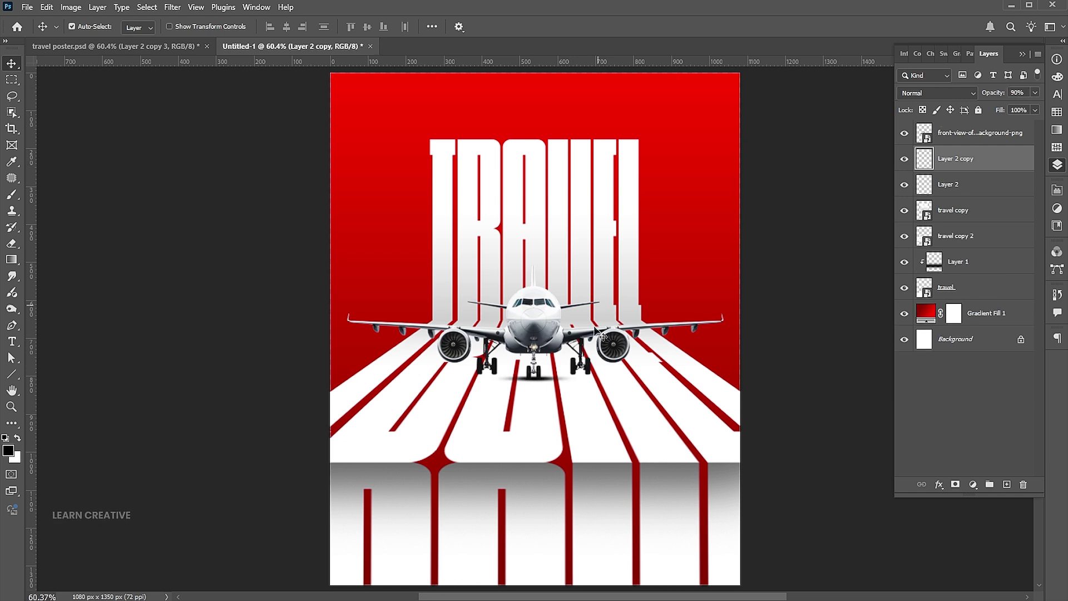
{"action": "left_click_drag", "start_coordinate": [553, 377], "coordinate": [594, 380]}
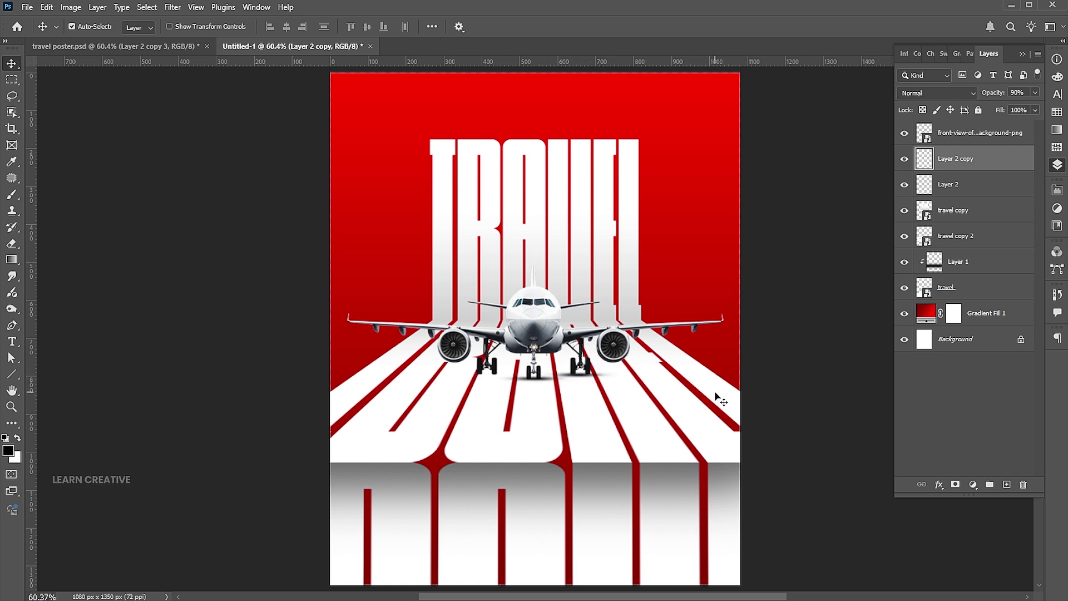
{"action": "left_click_drag", "start_coordinate": [591, 380], "coordinate": [515, 380]}
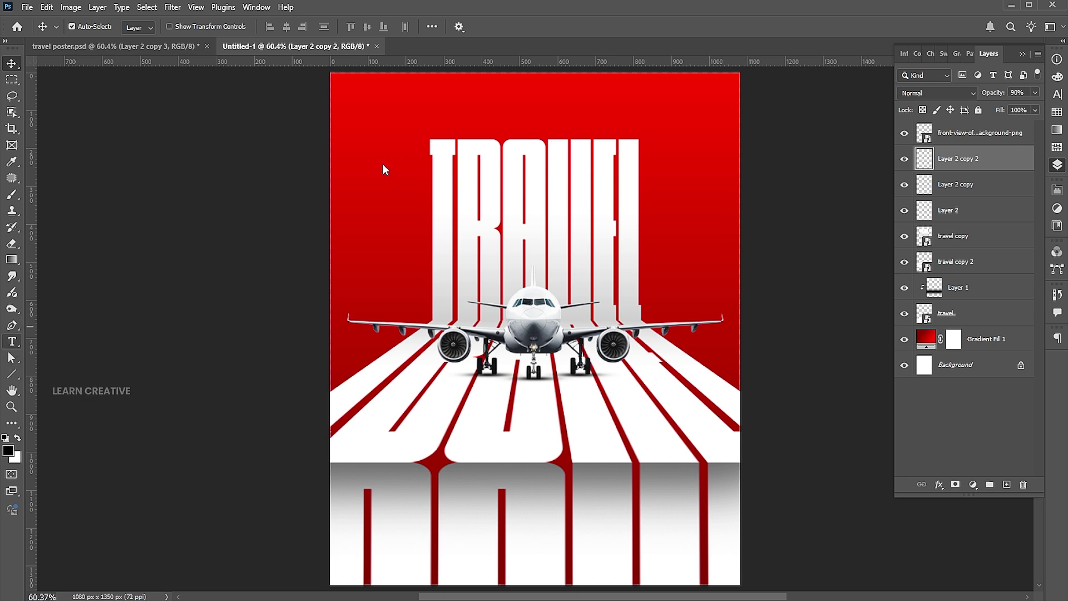
Step: Add the text "Time to" in Ribbon131 Bd BT Bold, 83 pt, colour #ffc600, and place it just above the TRAVEL title
{"action": "key", "text": "t"}
{"action": "left_click", "coordinate": [514, 113]}
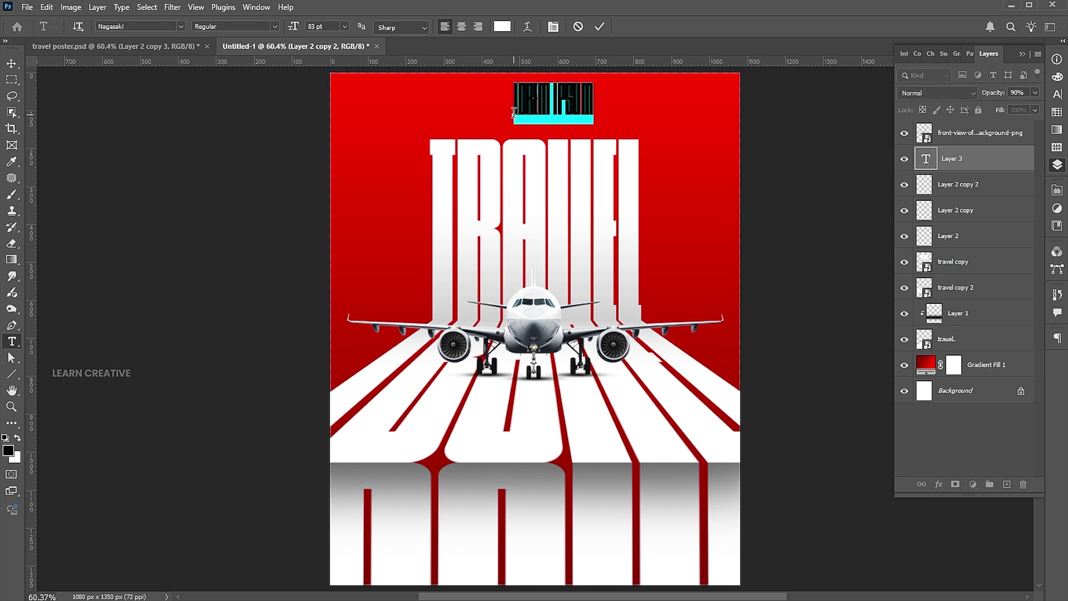
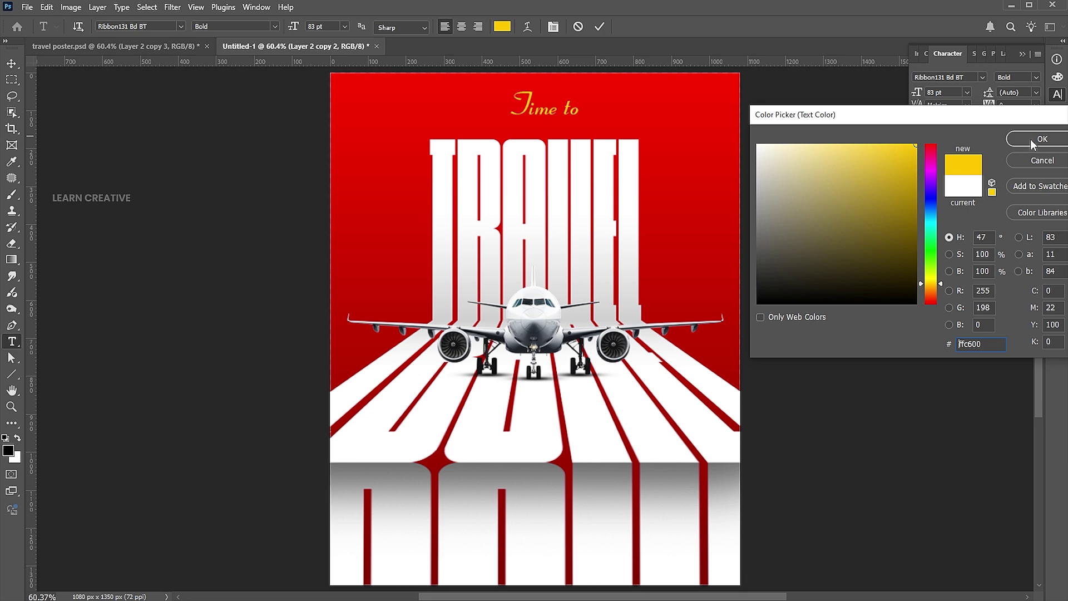
{"action": "left_click", "coordinate": [12, 63]}
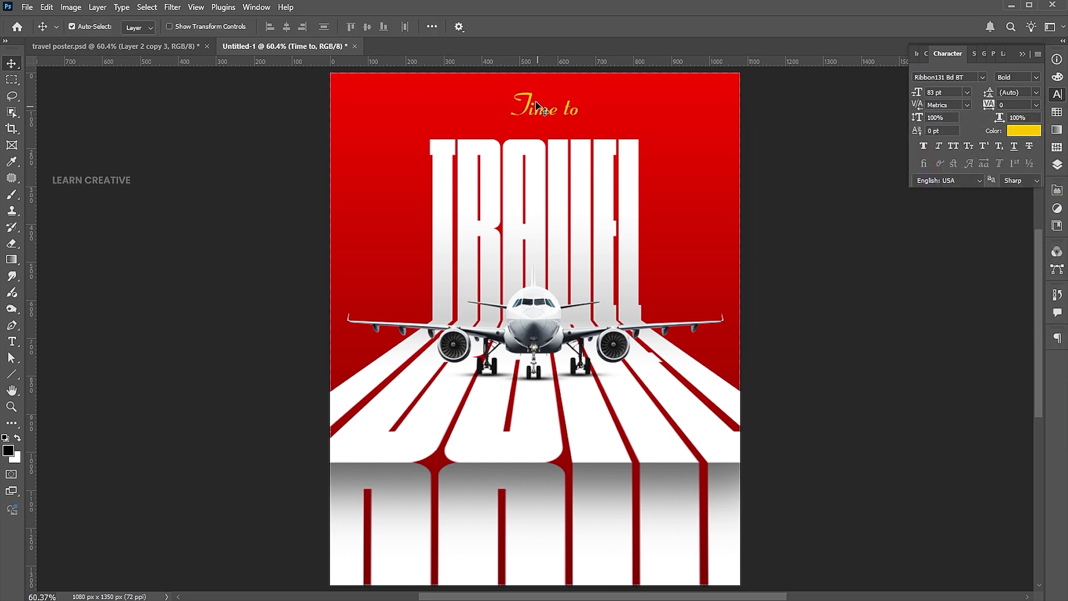
{"action": "left_click_drag", "start_coordinate": [531, 98], "coordinate": [531, 114]}
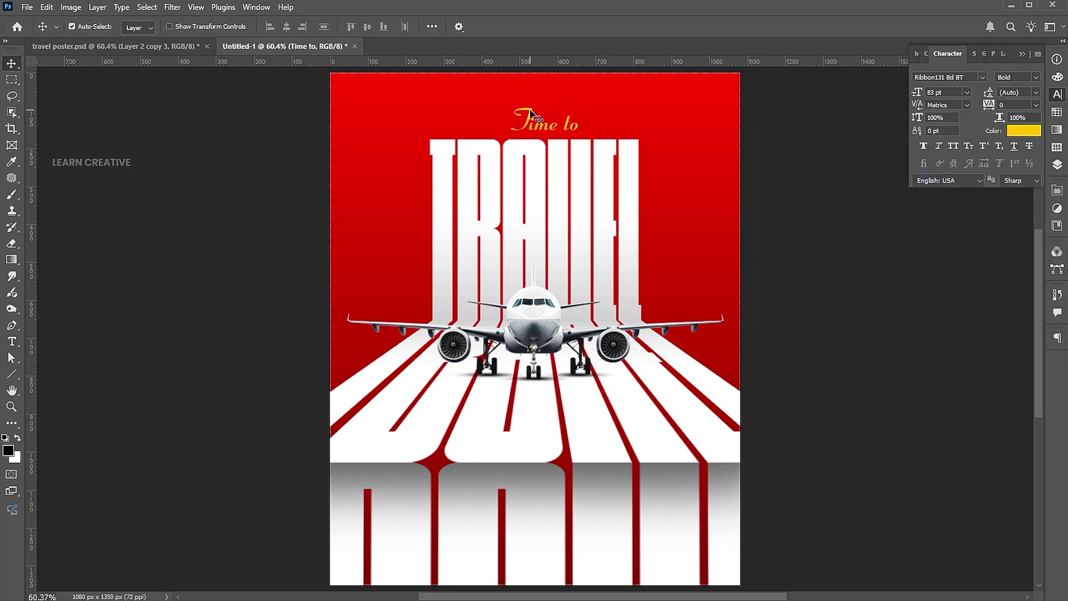
Step: Duplicate the "Time to" text toward the poster's upper left and replace the copy with two lines, "design by:" and "learn creative"
{"action": "left_click_drag", "start_coordinate": [532, 114], "coordinate": [401, 105]}
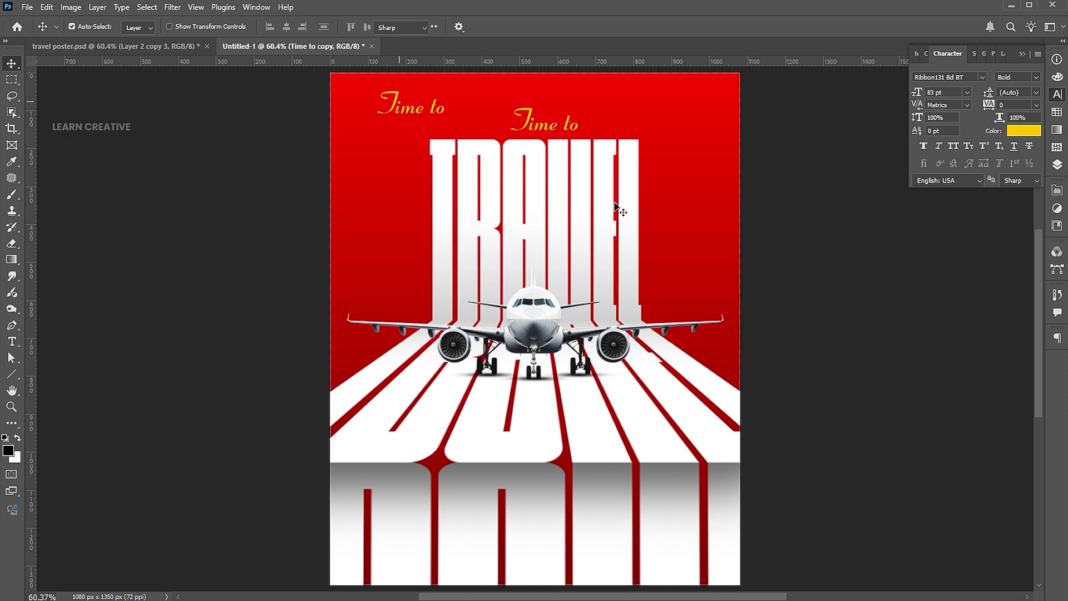
{"action": "double_click", "coordinate": [401, 106]}
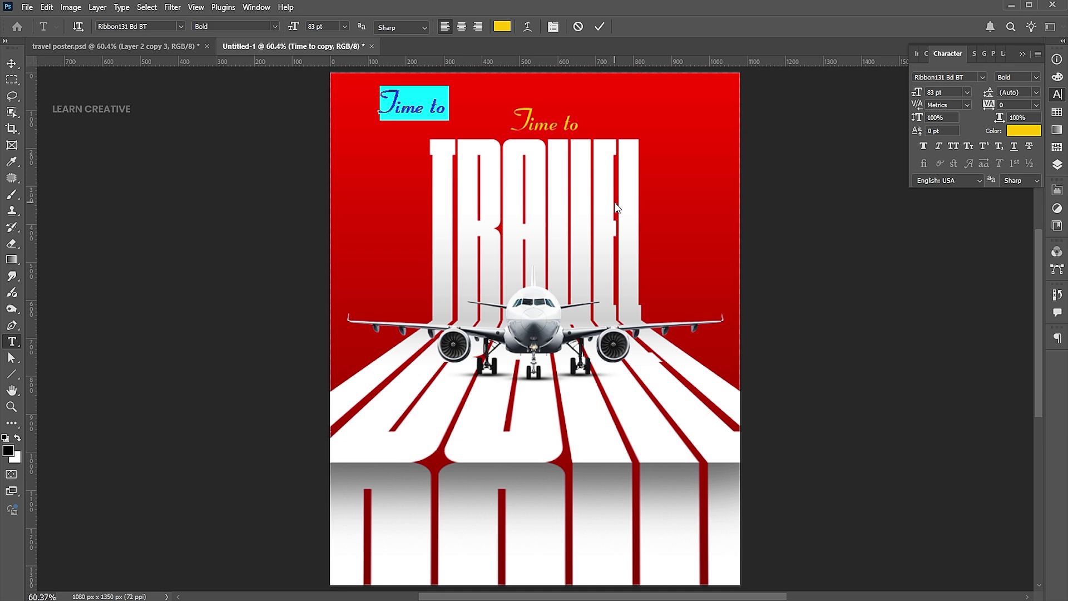
{"action": "type", "text": "design byL"}
{"action": "key", "text": "BackSpace"}
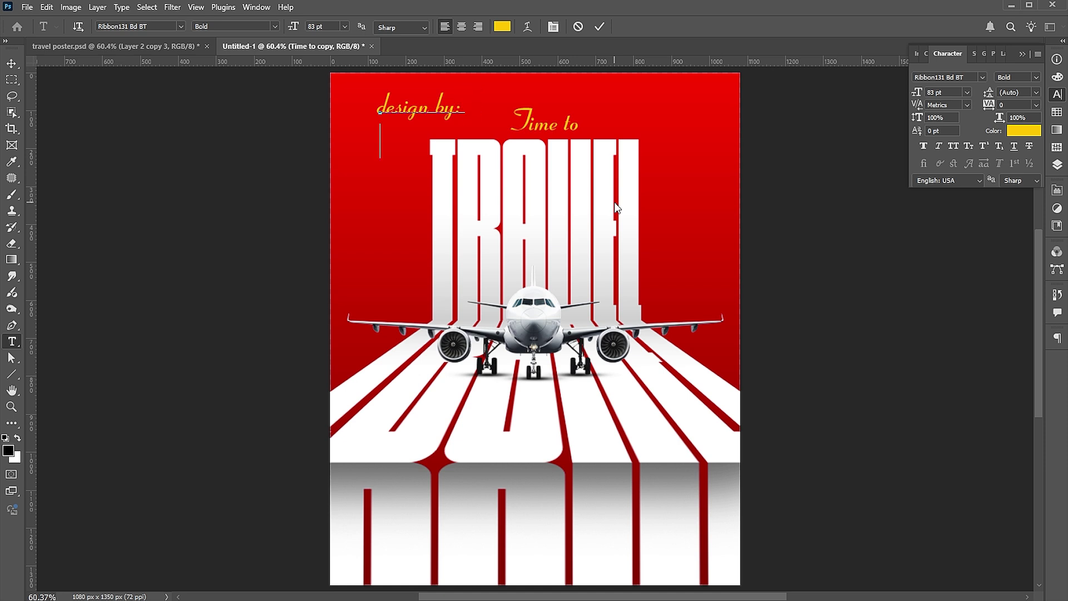
{"action": "type", "text": ":"}
{"action": "key", "text": "Return"}
{"action": "type", "text": "learn crea"}
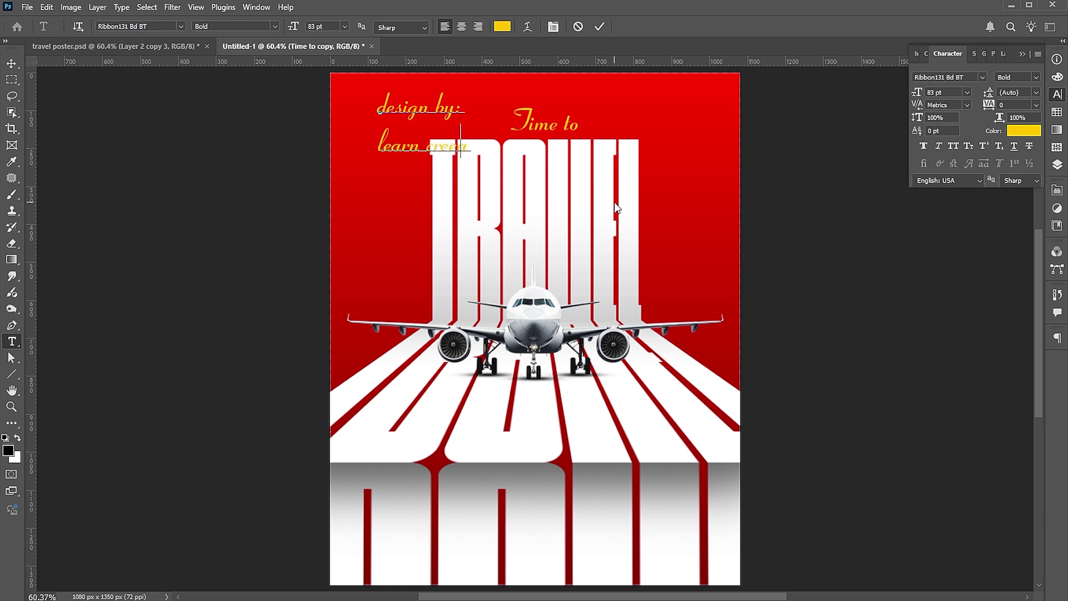
{"action": "type", "text": "tive"}
Step: Set the whole design credit text to Gotham Medium in all caps
{"action": "key", "text": "ctrl+a"}
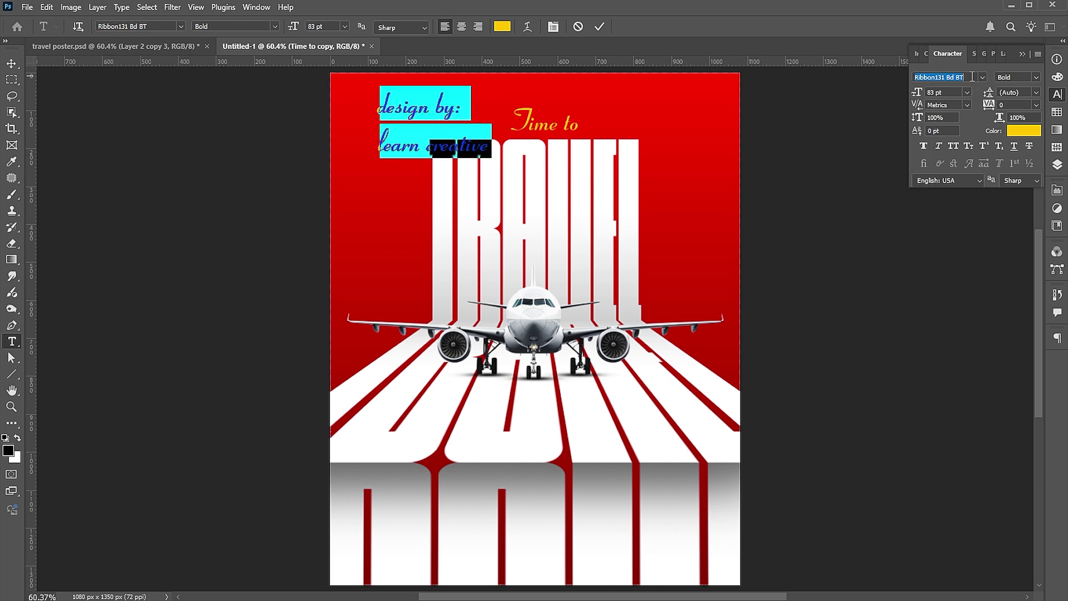
{"action": "type", "text": "gotha"}
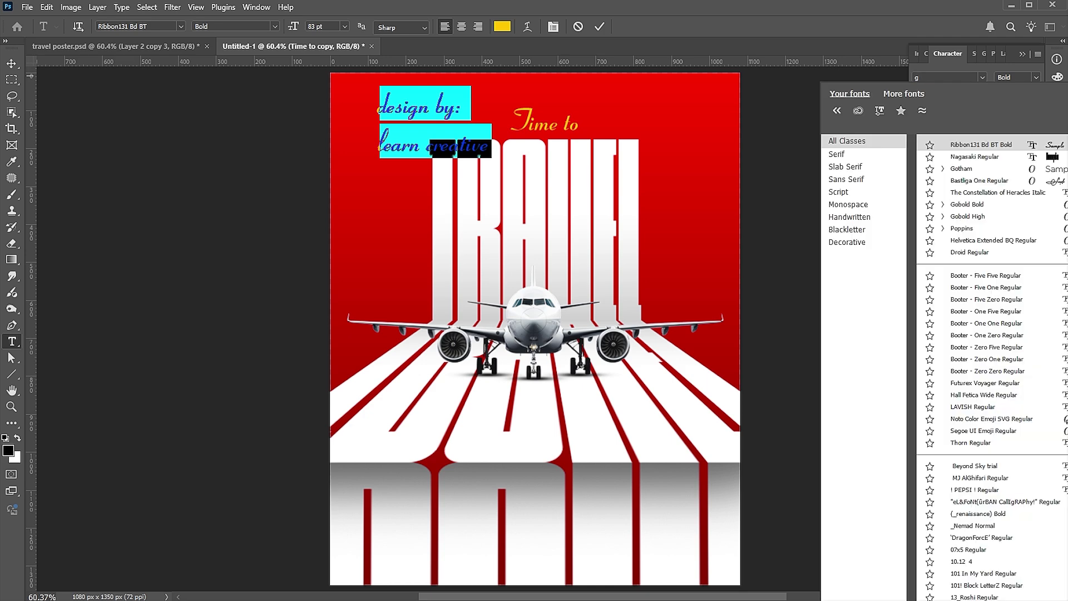
{"action": "left_click", "coordinate": [996, 216]}
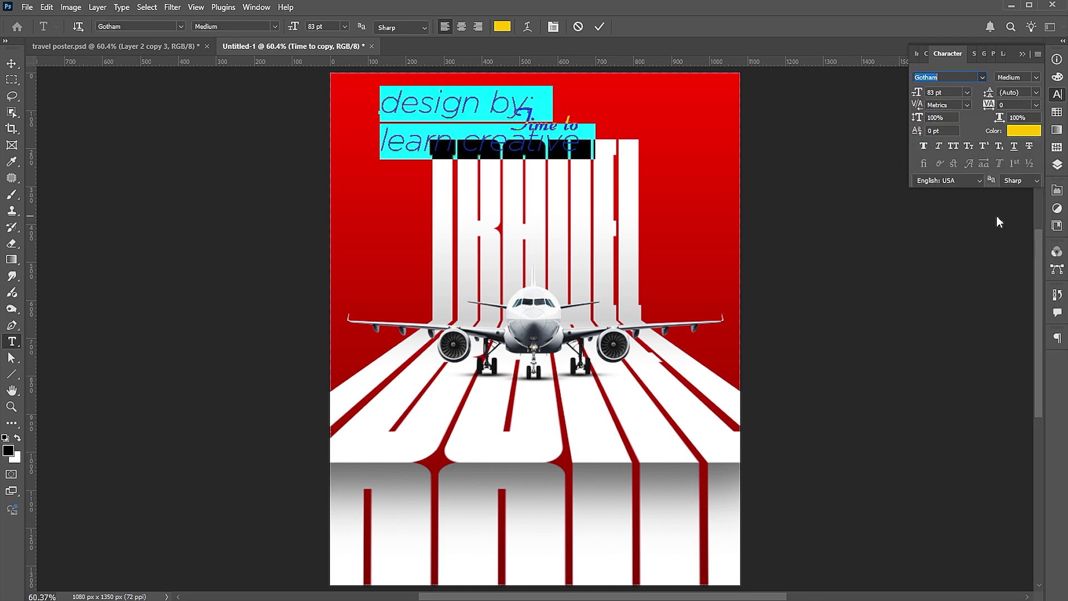
{"action": "left_click", "coordinate": [955, 146]}
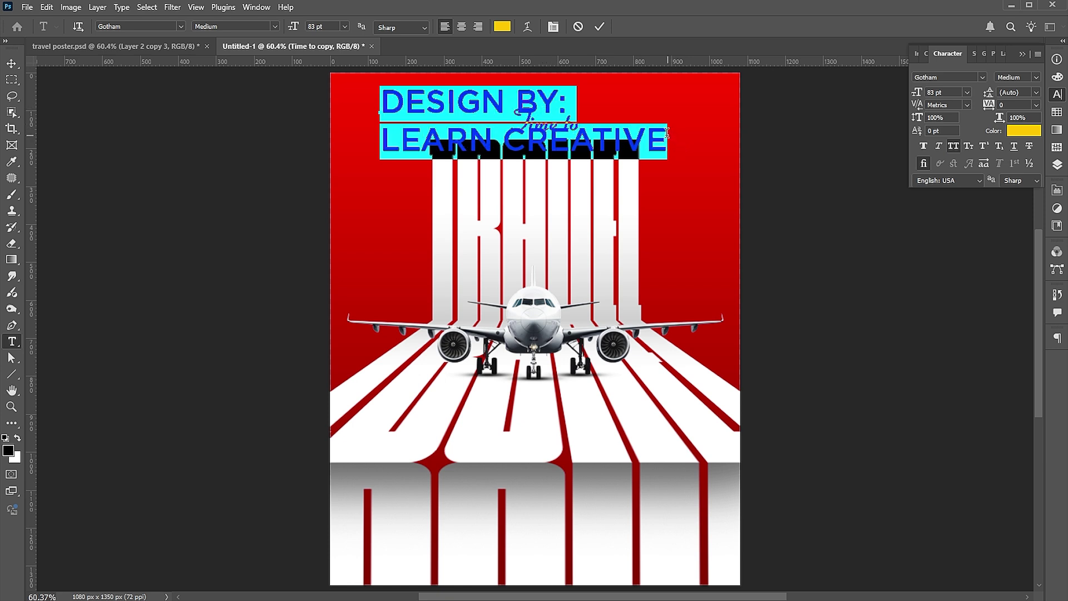
Step: Change only the "DESIGN BY:" line of the credit to the Gotham Light weight
{"action": "left_click_drag", "start_coordinate": [570, 99], "coordinate": [381, 102]}
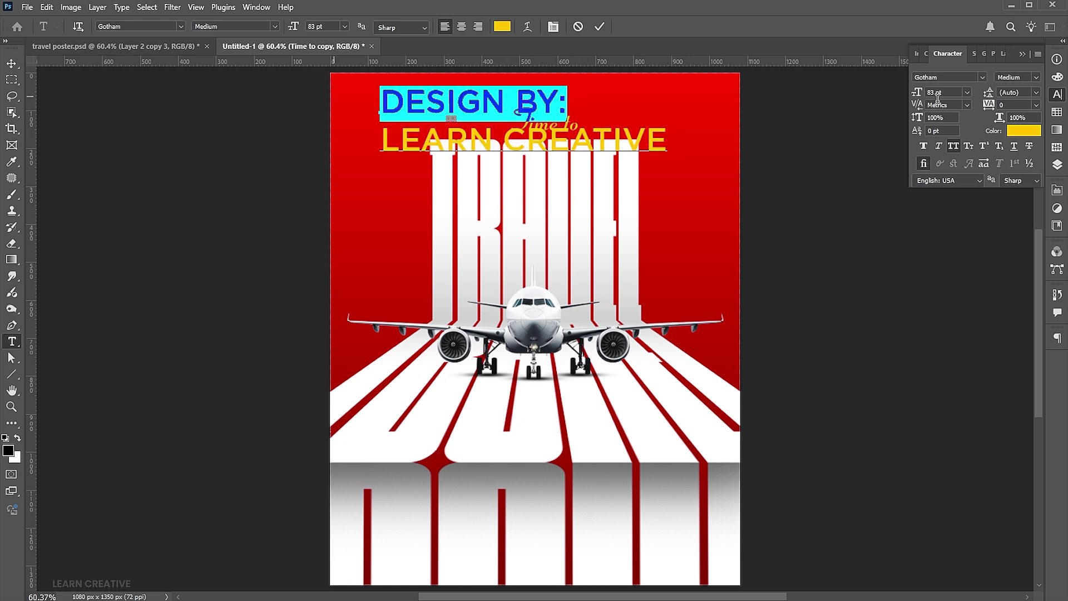
{"action": "left_click", "coordinate": [983, 78]}
{"action": "left_click", "coordinate": [983, 77]}
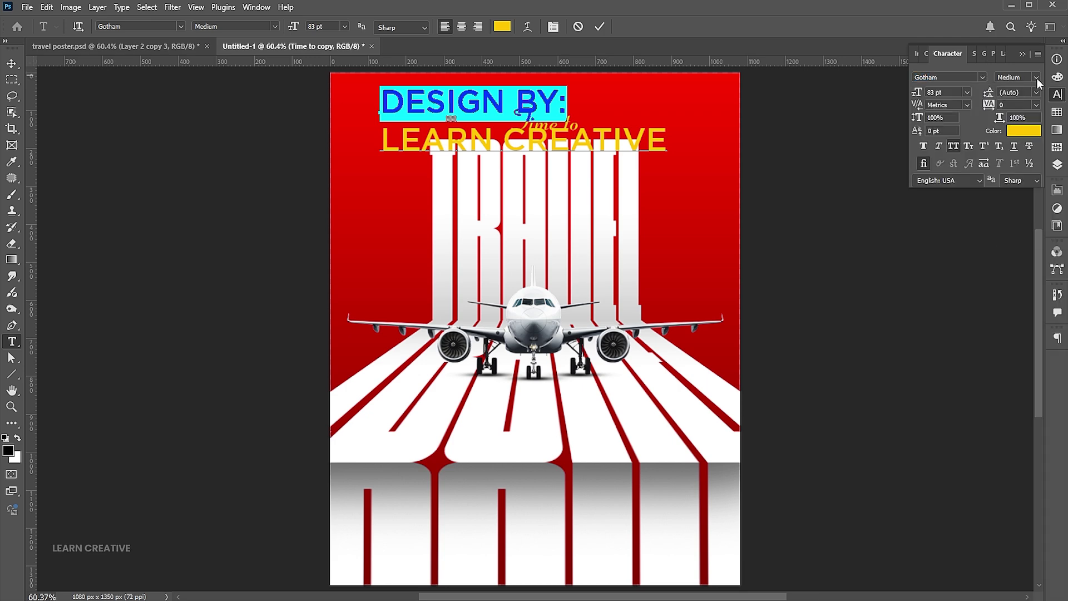
{"action": "left_click", "coordinate": [1037, 77]}
{"action": "left_click", "coordinate": [1029, 129]}
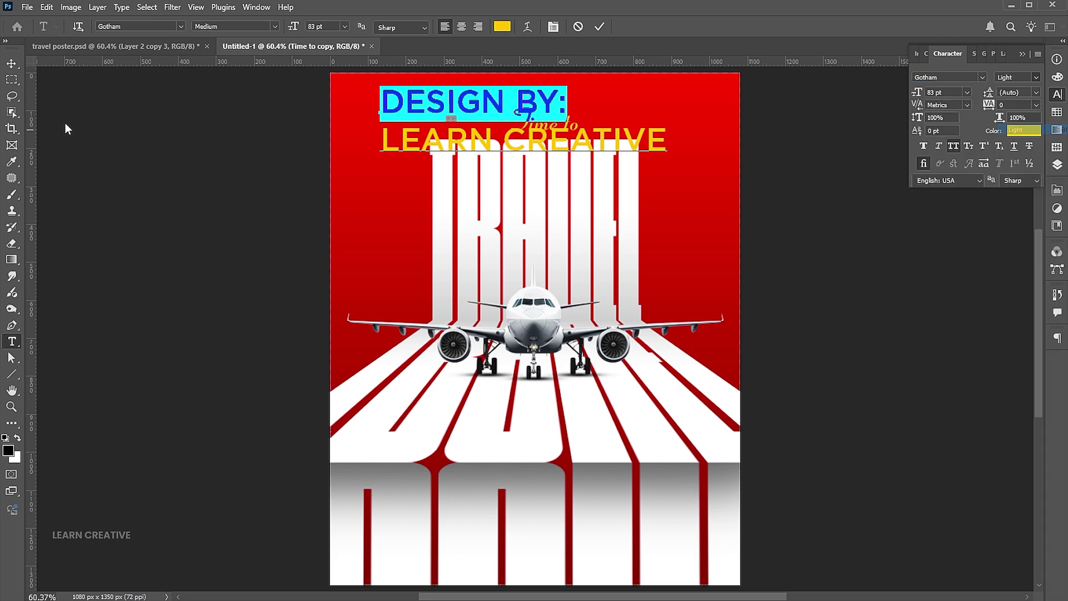
{"action": "left_click", "coordinate": [12, 63]}
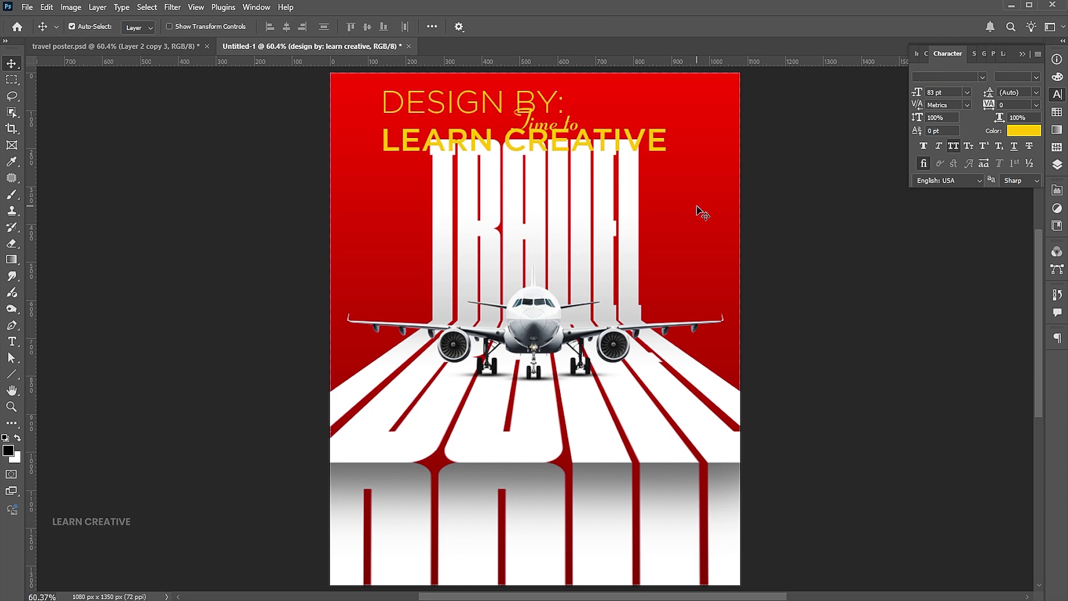
Step: Colour the design credit white (#ffffff) and scale it down to 21.01% near the poster's upper left corner
{"action": "left_click", "coordinate": [1021, 131]}
{"action": "type", "text": "ffffff"}
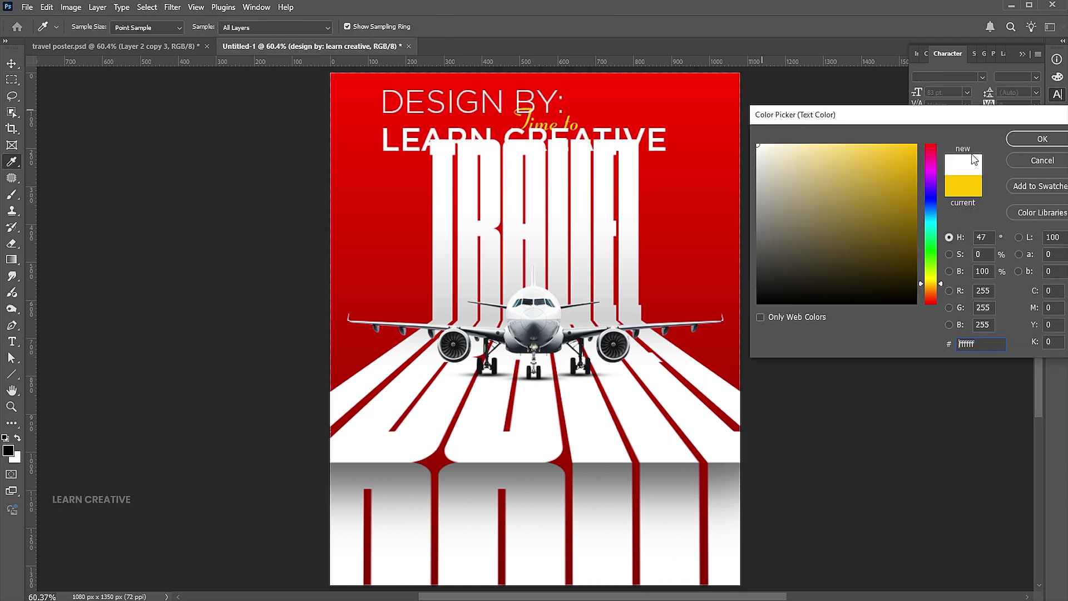
{"action": "left_click", "coordinate": [1034, 139]}
{"action": "key", "text": "ctrl+t"}
{"action": "left_click_drag", "start_coordinate": [670, 154], "coordinate": [444, 104]}
{"action": "key", "text": "Return"}
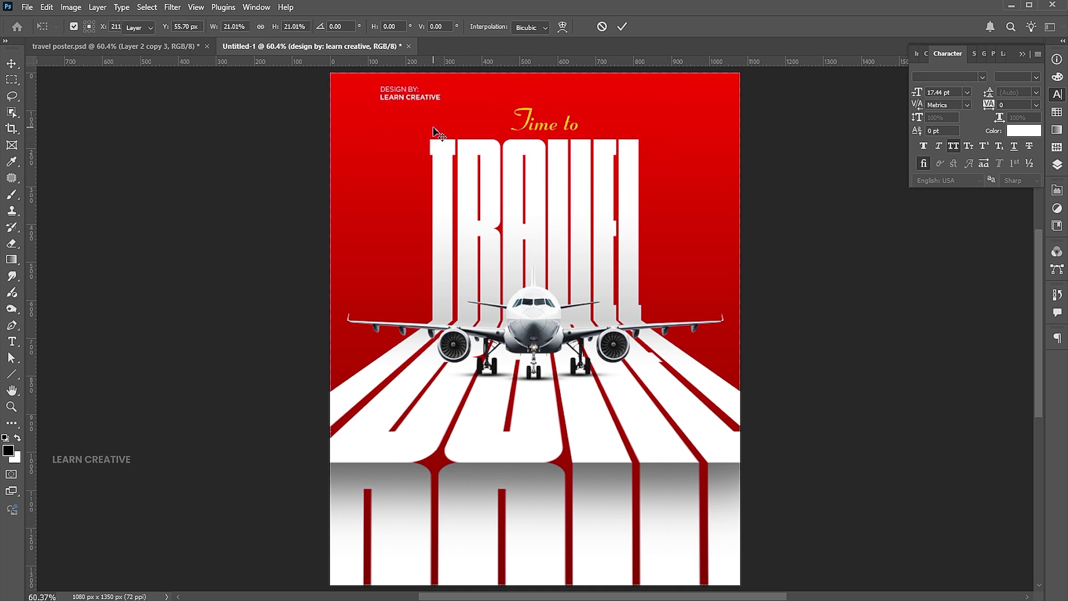
Step: Align the credit with the poster's left margin, and make a copy near the upper right reading "DESIGN TYPE:" and "TRAVEL POSTER"
{"action": "left_click_drag", "start_coordinate": [417, 91], "coordinate": [669, 117]}
{"action": "double_click", "coordinate": [662, 89]}
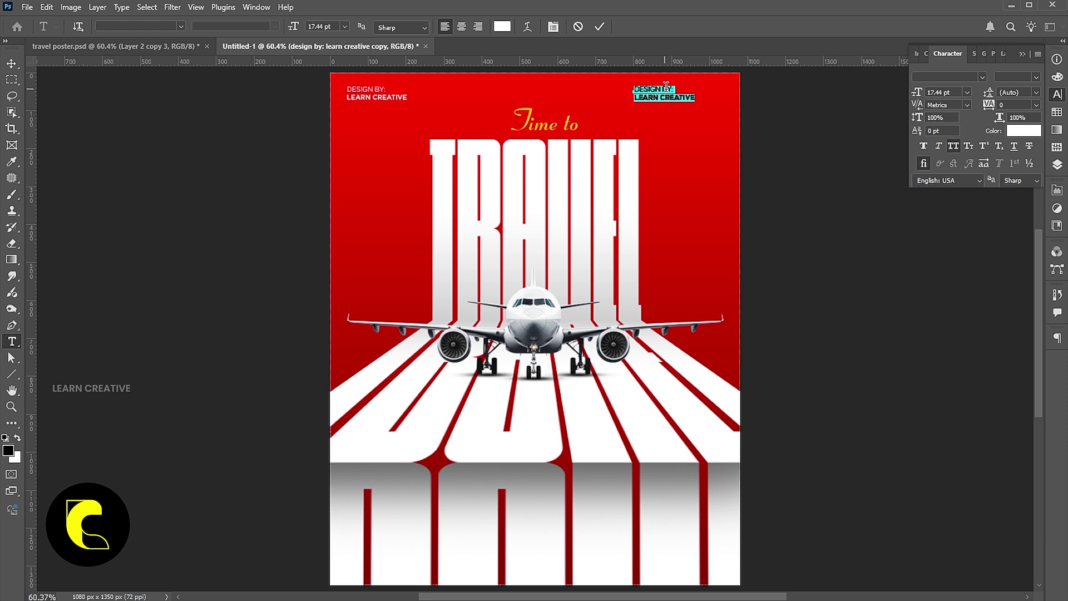
{"action": "double_click", "coordinate": [666, 89]}
{"action": "key", "text": "End"}
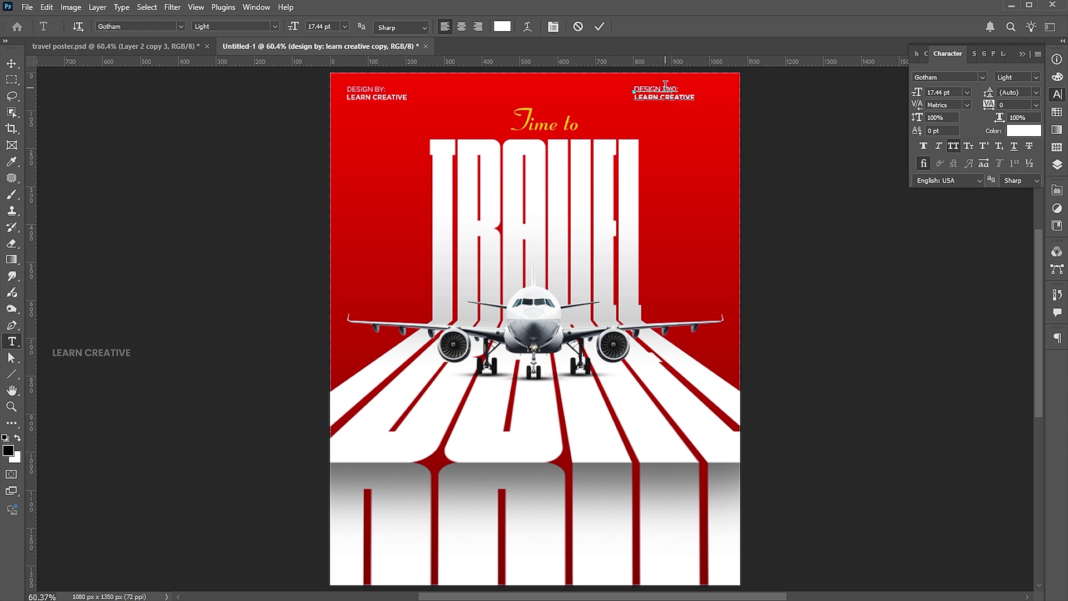
{"action": "key", "text": "BackSpace"}
{"action": "key", "text": "BackSpace"}
{"action": "key", "text": "BackSpace"}
{"action": "type", "text": "TYPE"}
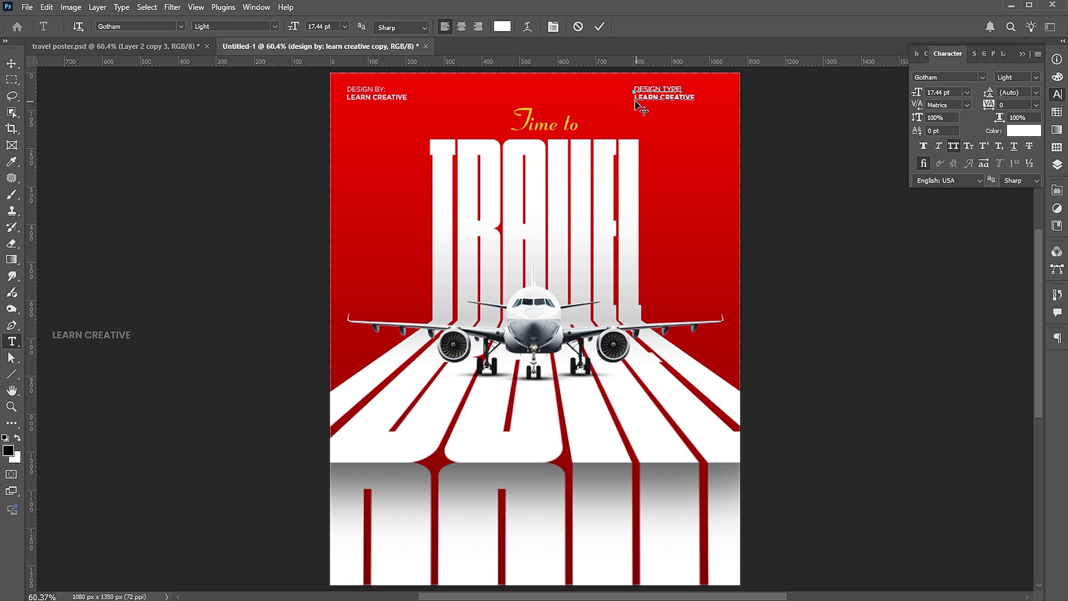
{"action": "type", "text": ":"}
{"action": "left_click_drag", "start_coordinate": [636, 97], "coordinate": [761, 96]}
{"action": "type", "text": "TR"}
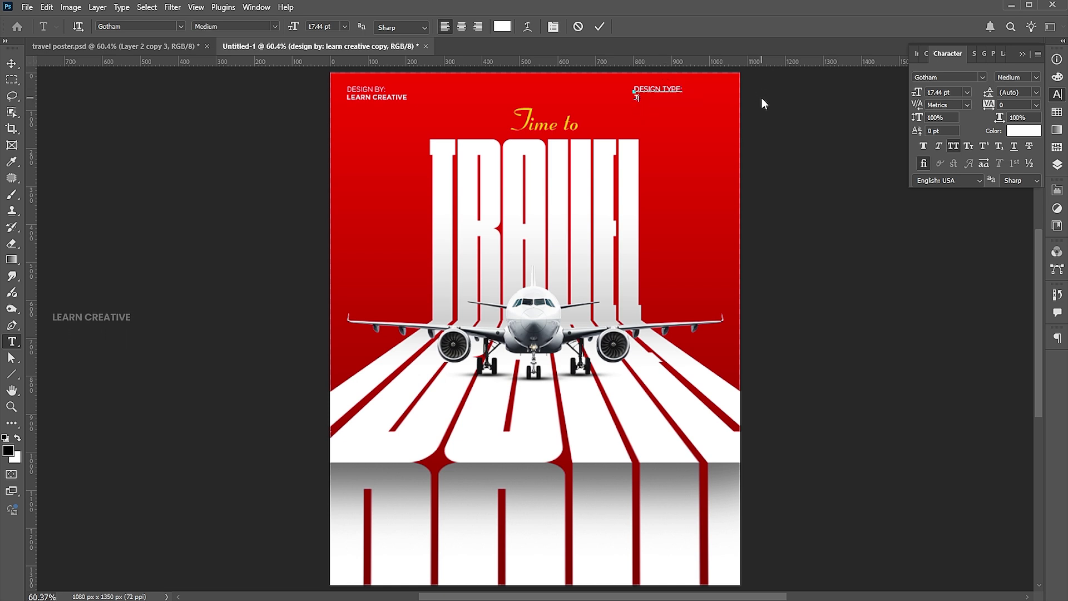
{"action": "type", "text": "AVEL POSTER"}
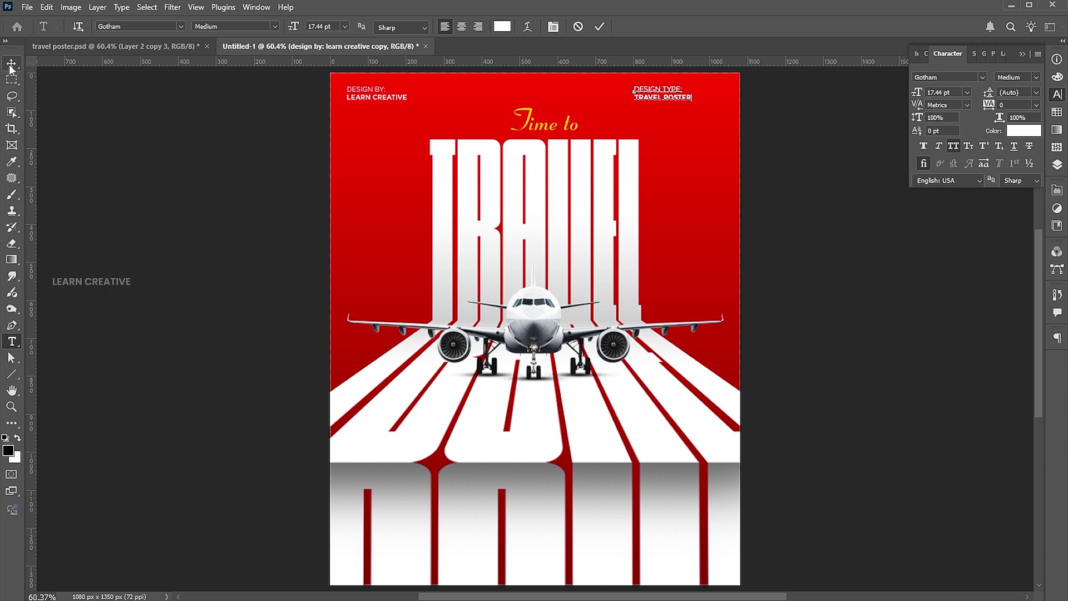
Step: Right-align the "DESIGN TYPE: TRAVEL POSTER" text and move it to the poster's right margin, level with the design credit
{"action": "key", "text": "ctrl+a"}
{"action": "left_click", "coordinate": [478, 26]}
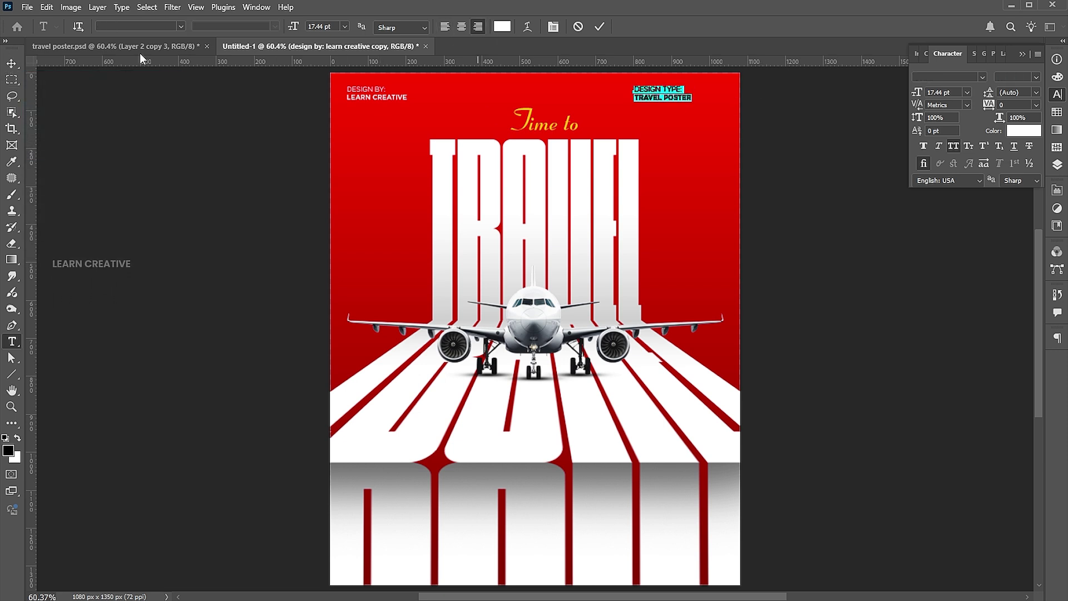
{"action": "left_click", "coordinate": [12, 63]}
{"action": "left_click_drag", "start_coordinate": [625, 106], "coordinate": [721, 107]}
Step: Duplicate the design credit straight down beside the TRAVEL title and replace the copy's text with "BOOK NOW" in Gotham Medium
{"action": "left_click_drag", "start_coordinate": [384, 98], "coordinate": [347, 244]}
{"action": "double_click", "coordinate": [380, 262]}
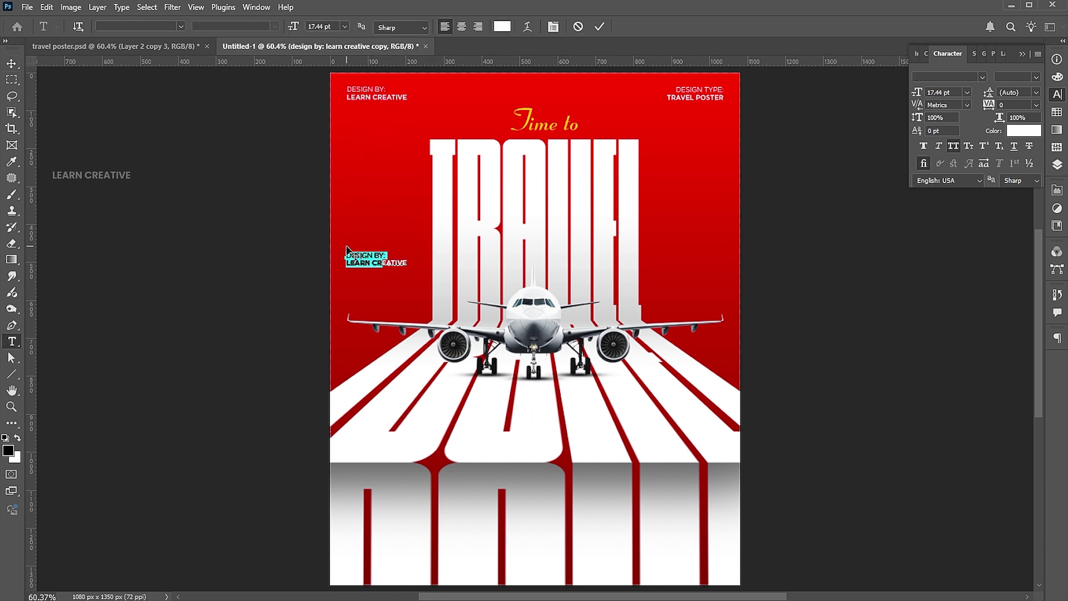
{"action": "key", "text": "BackSpace"}
{"action": "left_click_drag", "start_coordinate": [346, 255], "coordinate": [379, 260]}
{"action": "key", "text": "Down"}
{"action": "type", "text": "BO"}
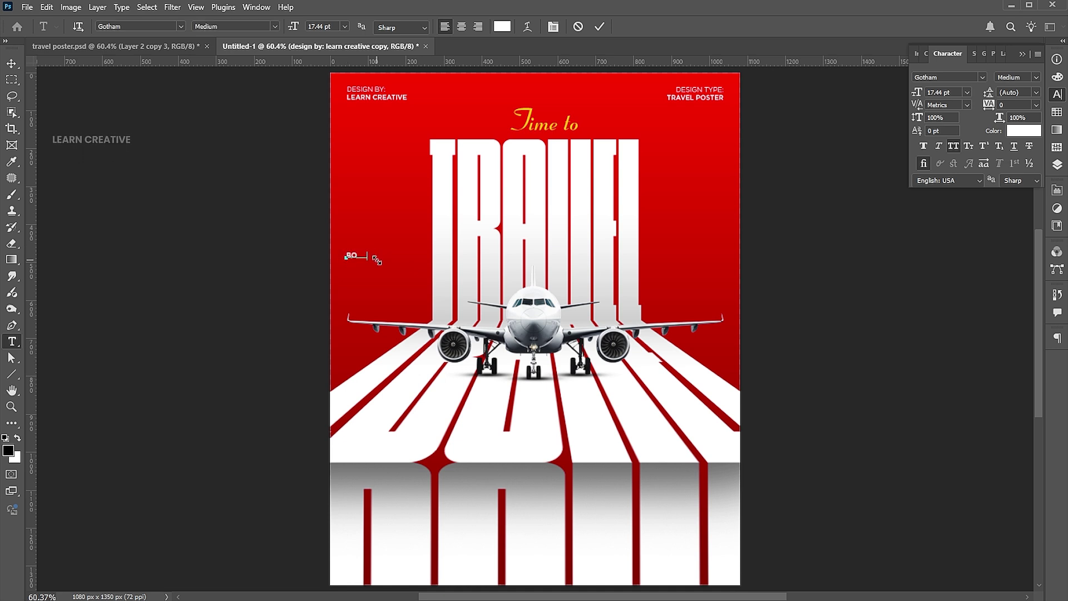
{"action": "type", "text": "OK NOW"}
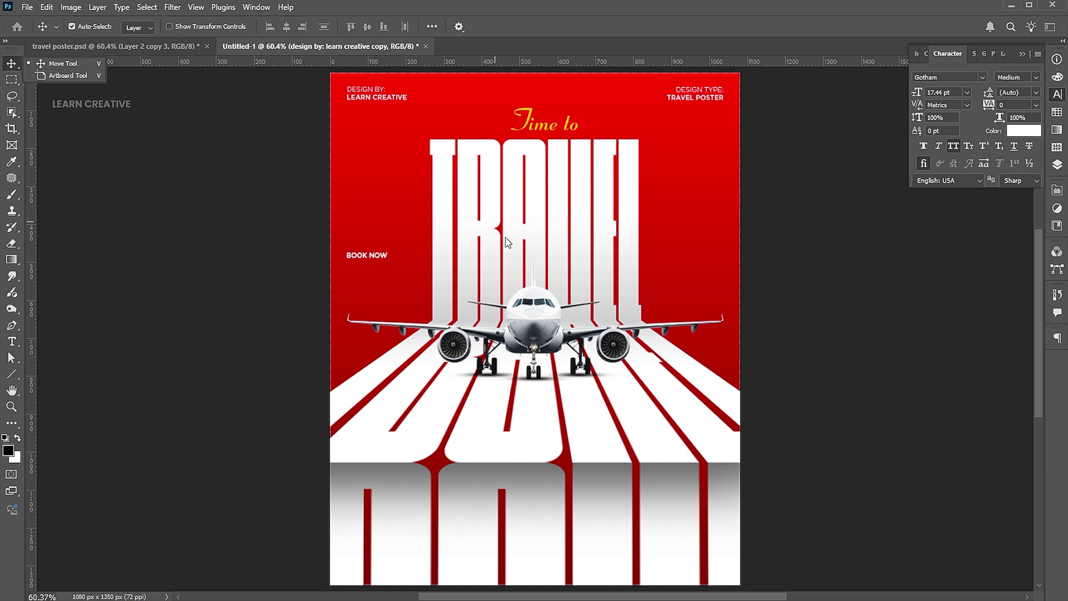
{"action": "key", "text": "ctrl+Return"}
Step: Rotate the "BOOK NOW" text 90° counter-clockwise so it reads upward between the poster's left edge and the TRAVEL title
{"action": "key", "text": "ctrl+t"}
{"action": "left_click_drag", "start_coordinate": [433, 212], "coordinate": [317, 174]}
{"action": "key", "text": "Return"}
Step: Duplicate the vertical "BOOK NOW" text above itself, change the copy to "DREAM WORLD" and colour it with the yellow sampled from "Time to"
{"action": "left_click_drag", "start_coordinate": [370, 256], "coordinate": [384, 227]}
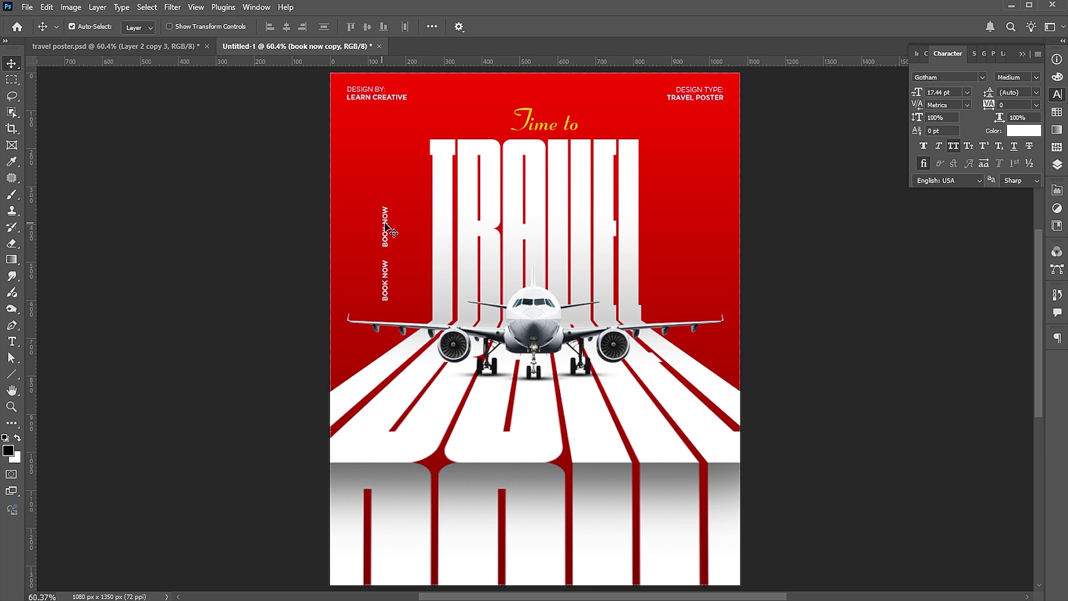
{"action": "double_click", "coordinate": [388, 228]}
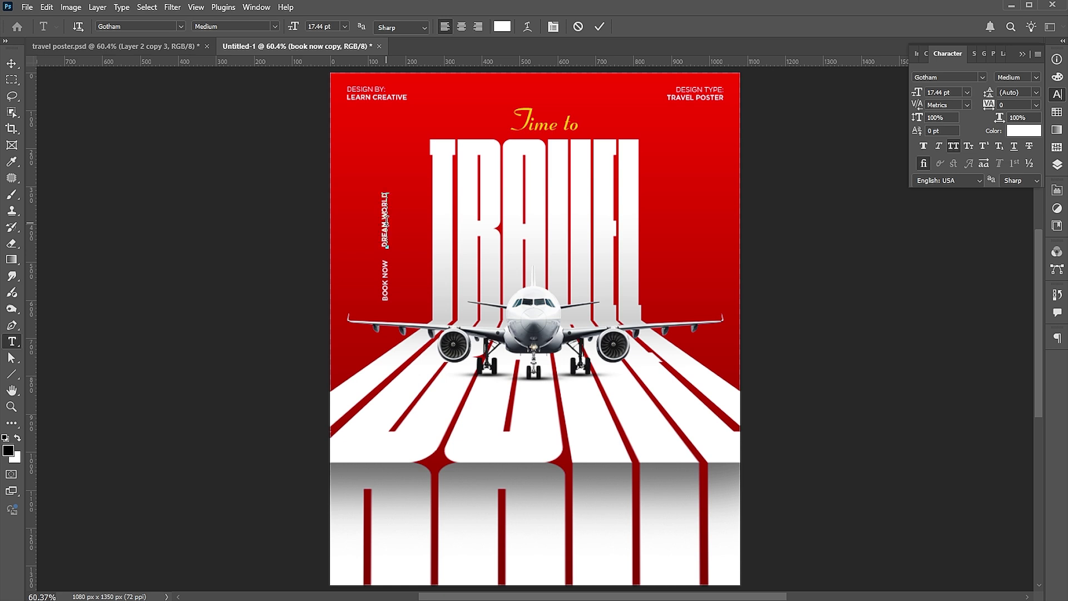
{"action": "key", "text": "ctrl+a"}
{"action": "left_click", "coordinate": [503, 26]}
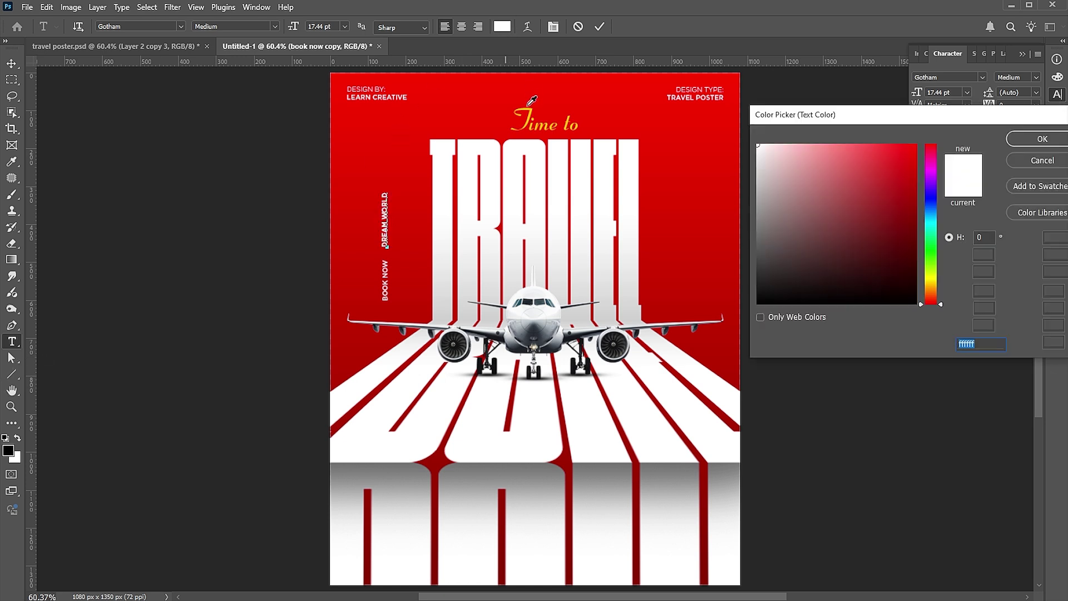
{"action": "left_click", "coordinate": [533, 106]}
{"action": "left_click", "coordinate": [1023, 138]}
{"action": "left_click", "coordinate": [11, 63]}
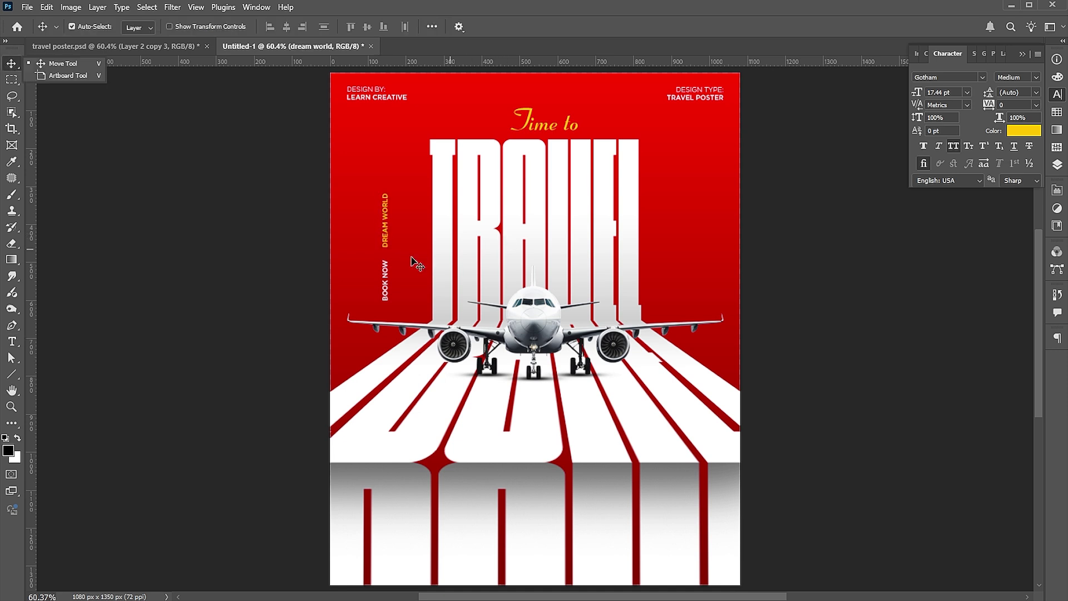
Step: Duplicate the white "BOOK NOW" text above "DREAM WORLD" and change the copy to "JAN 2026"
{"action": "left_click_drag", "start_coordinate": [388, 273], "coordinate": [392, 157]}
{"action": "double_click", "coordinate": [388, 150]}
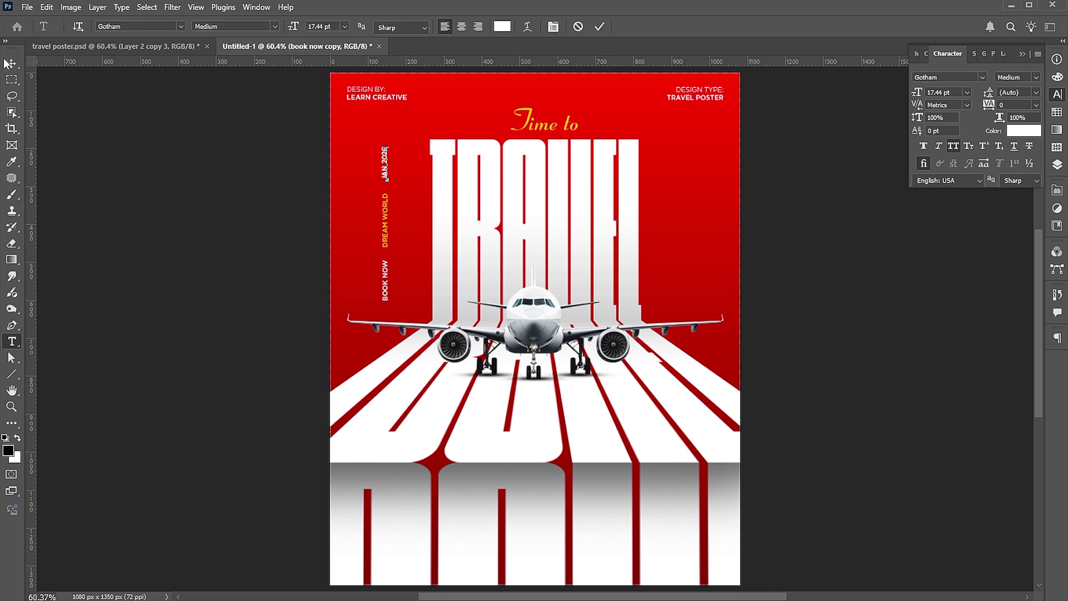
{"action": "key", "text": "ctrl+Return"}
{"action": "key", "text": "v"}
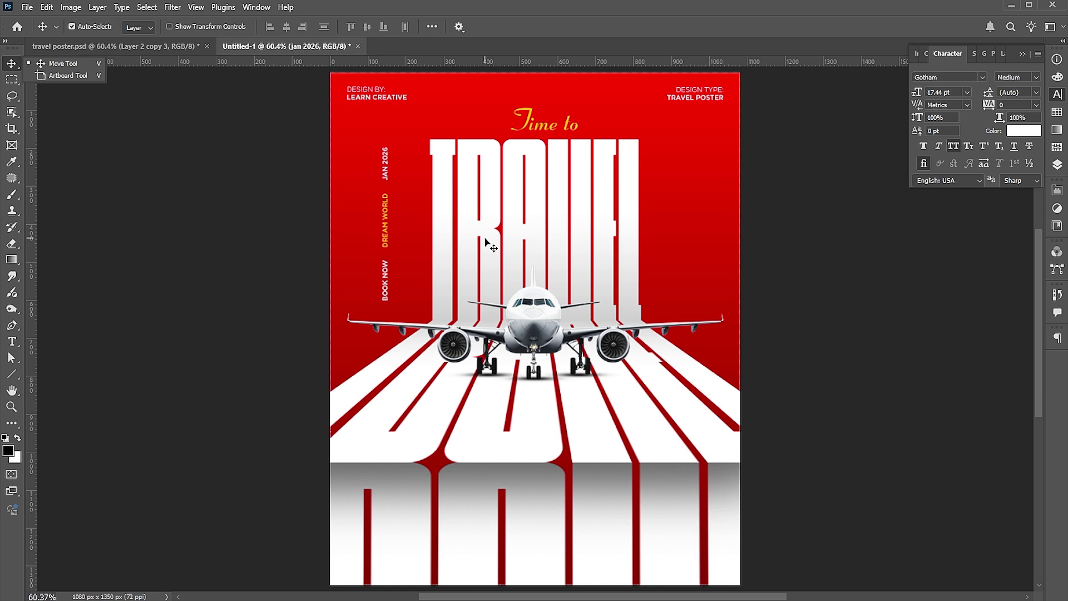
Step: Draw a vertical line about 156 px long with a 1 px yellow stroke between "DREAM WORLD" and the TRAVEL title
{"action": "left_click", "coordinate": [17, 377]}
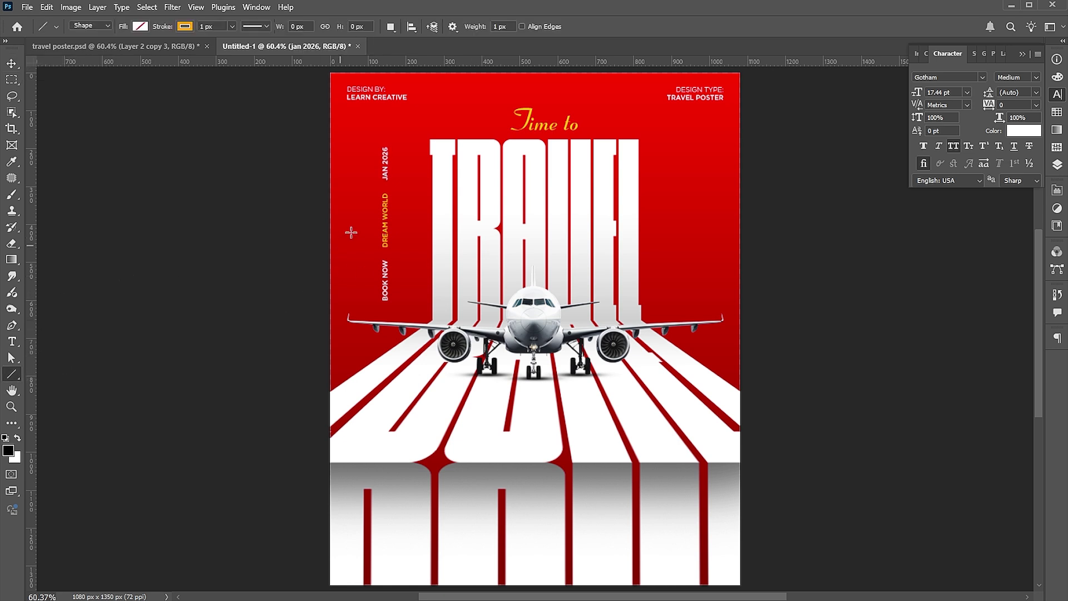
{"action": "left_click_drag", "start_coordinate": [395, 190], "coordinate": [395, 250]}
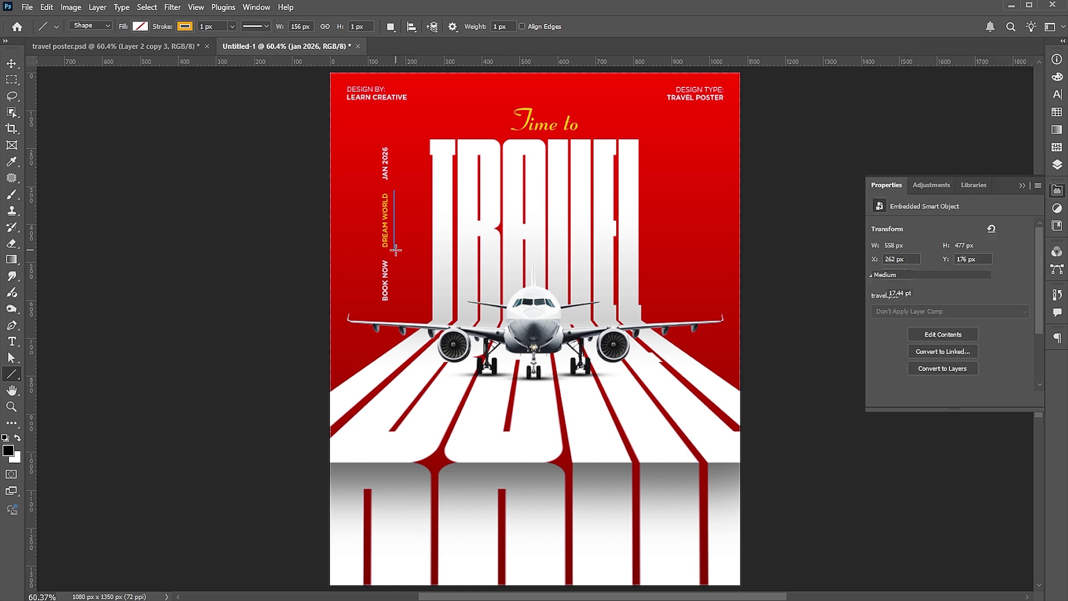
Step: Recolour the vertical line's stroke beside "DREAM WORLD" with a recently used bright yellow
{"action": "left_click", "coordinate": [913, 334]}
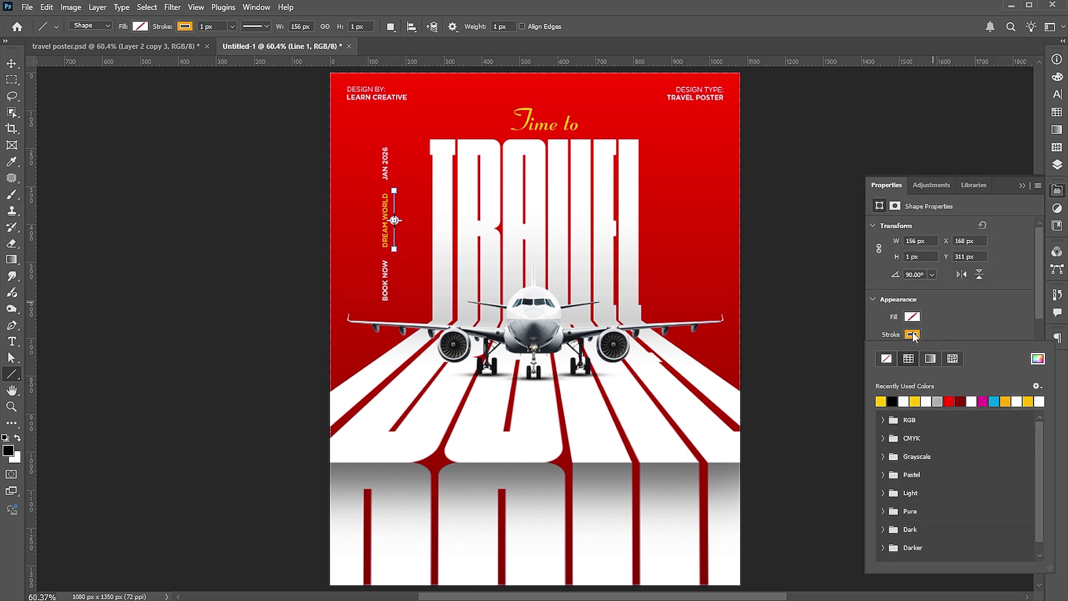
{"action": "left_click", "coordinate": [966, 312]}
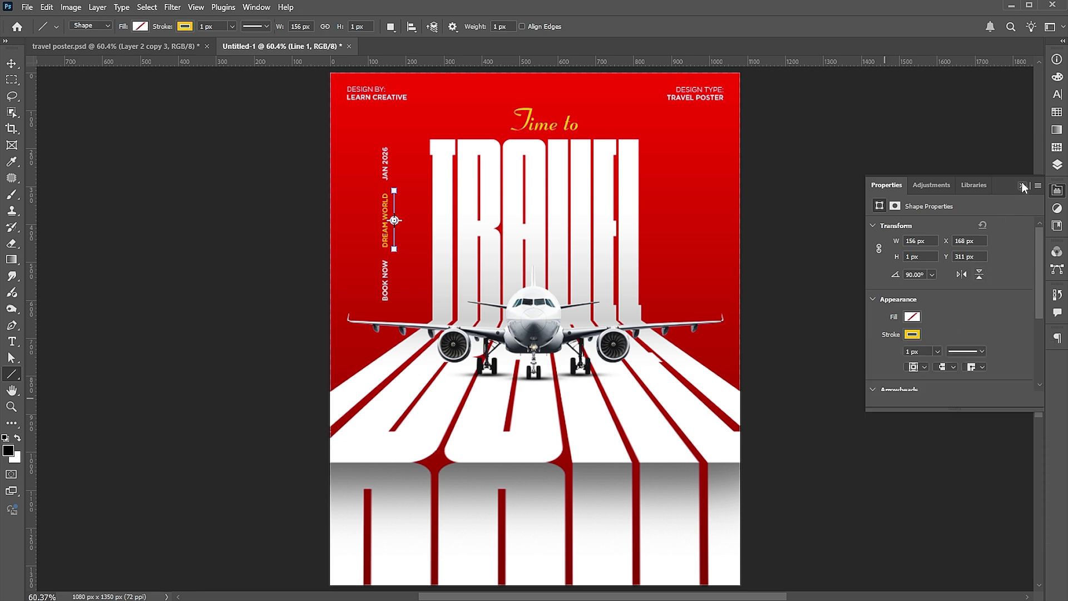
{"action": "left_click", "coordinate": [1022, 185]}
{"action": "key", "text": "v"}
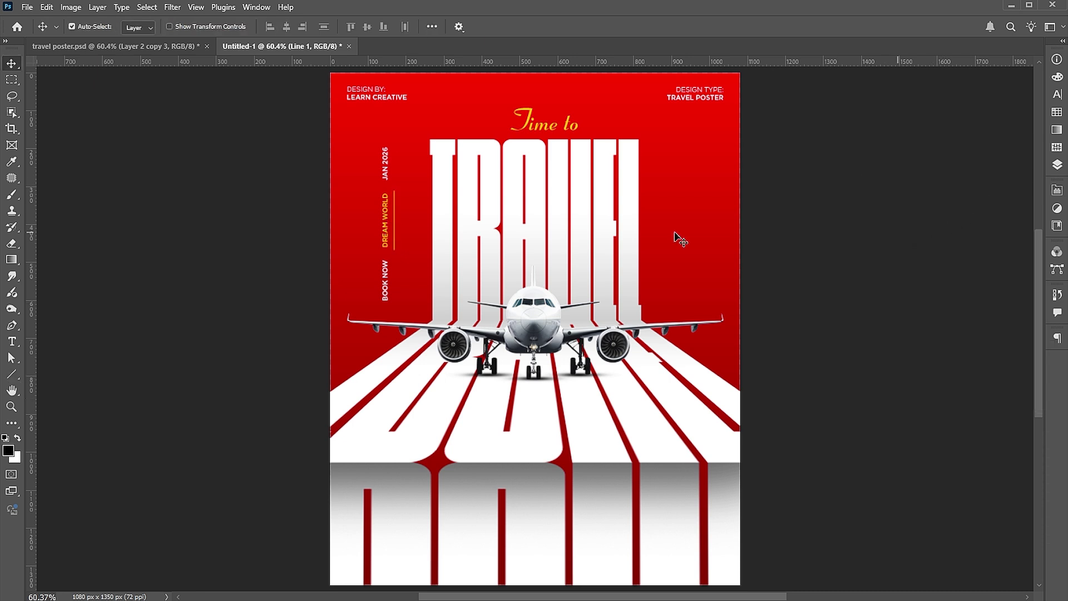
Step: Combine the "JAN 2026", "DREAM WORLD" and "BOOK NOW" texts and the yellow line into one smart object
{"action": "left_click", "coordinate": [384, 177]}
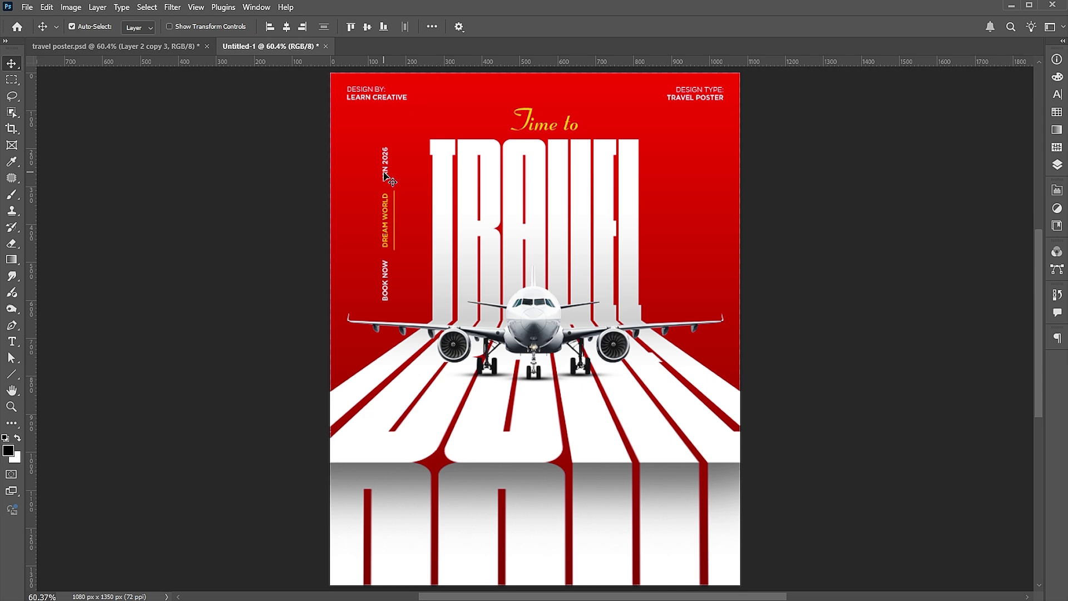
{"action": "left_click", "coordinate": [1060, 172]}
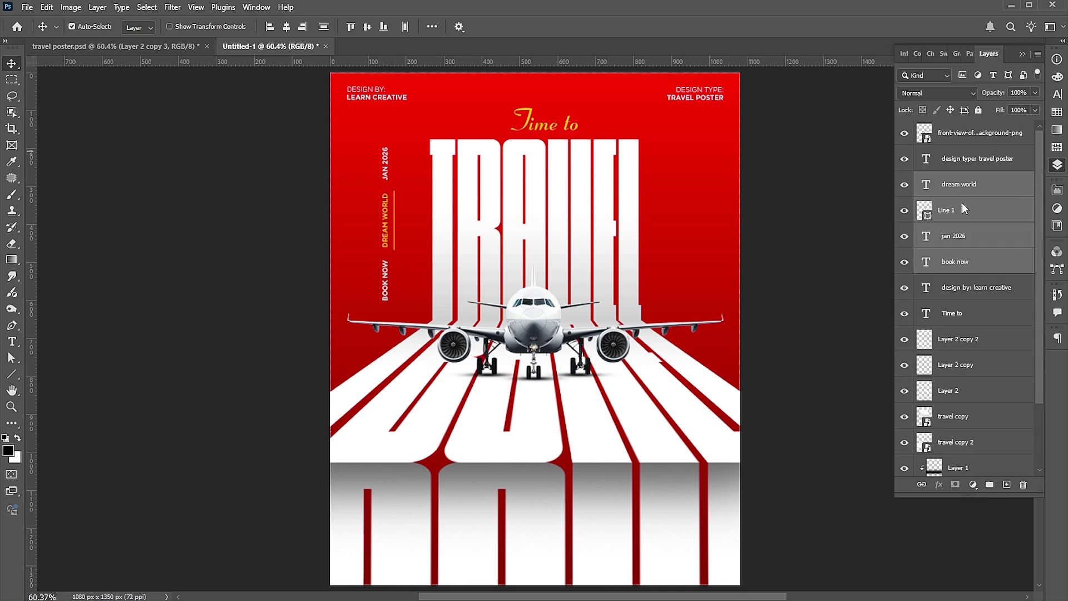
{"action": "right_click", "coordinate": [963, 207]}
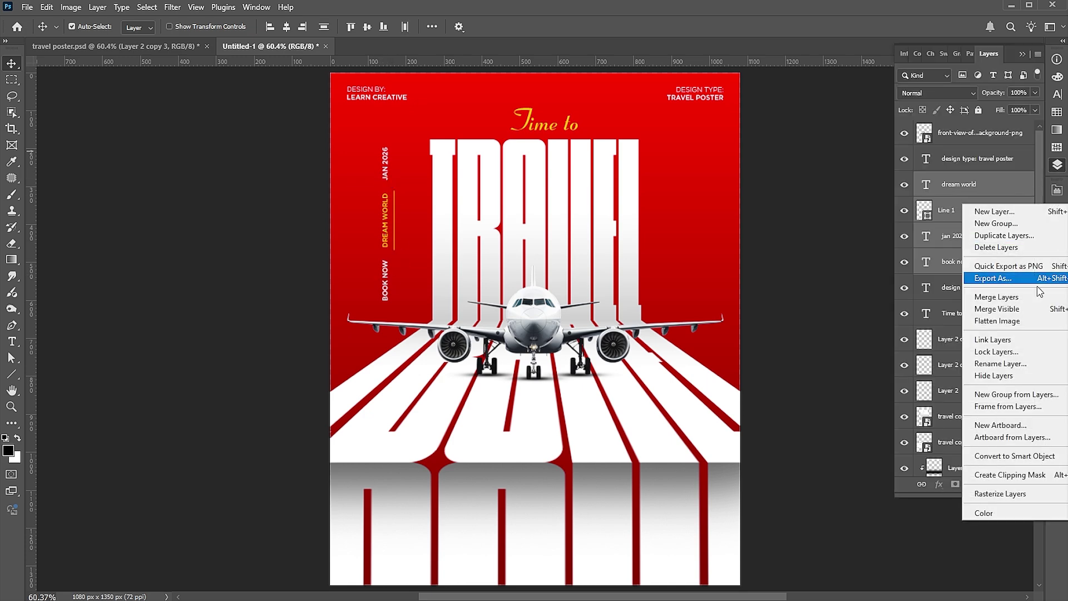
{"action": "left_click", "coordinate": [1006, 456]}
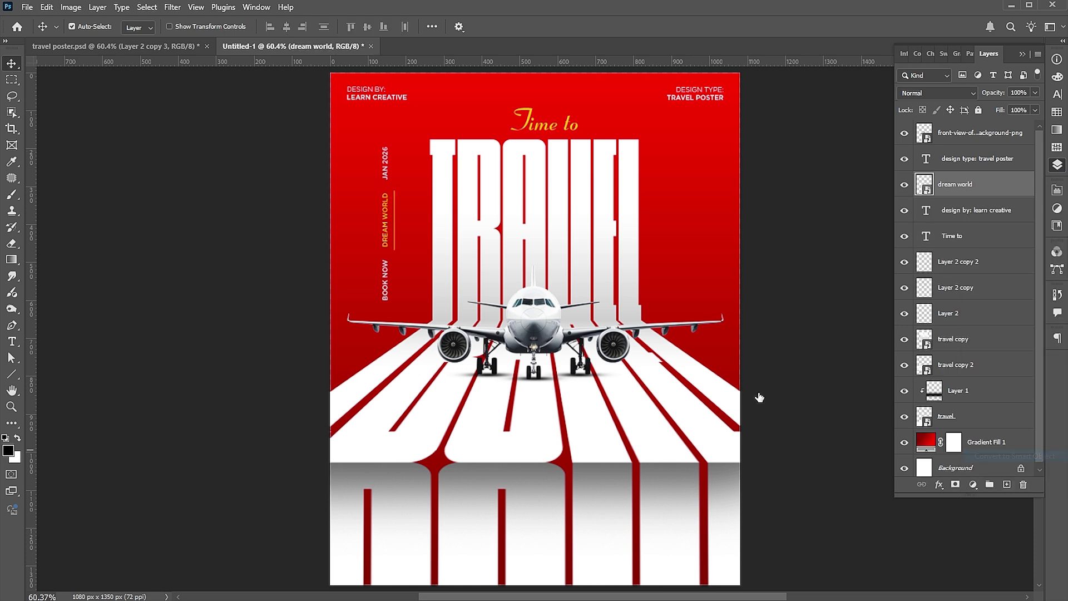
Step: Duplicate the vertical text smart object to the opposite side of the TRAVEL title, rotated 180° so its line faces the title
{"action": "key", "text": "ctrl+j"}
{"action": "left_click", "coordinate": [386, 221], "text": "ctrl"}
{"action": "left_click_drag", "start_coordinate": [385, 218], "coordinate": [692, 214]}
{"action": "key", "text": "ctrl+t"}
{"action": "left_click_drag", "start_coordinate": [697, 140], "coordinate": [655, 354]}
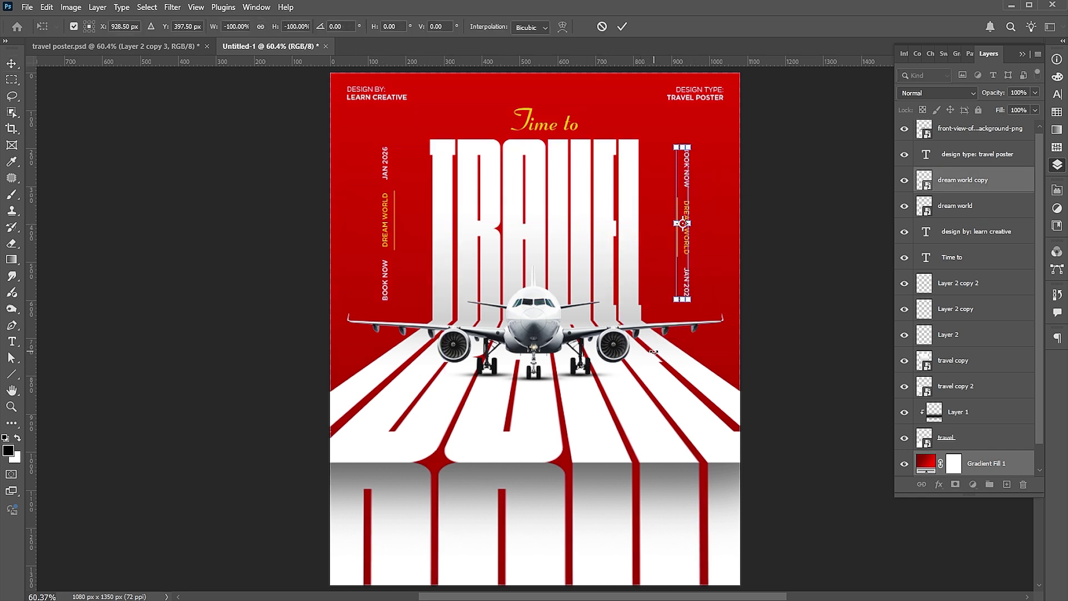
{"action": "key", "text": "Return"}
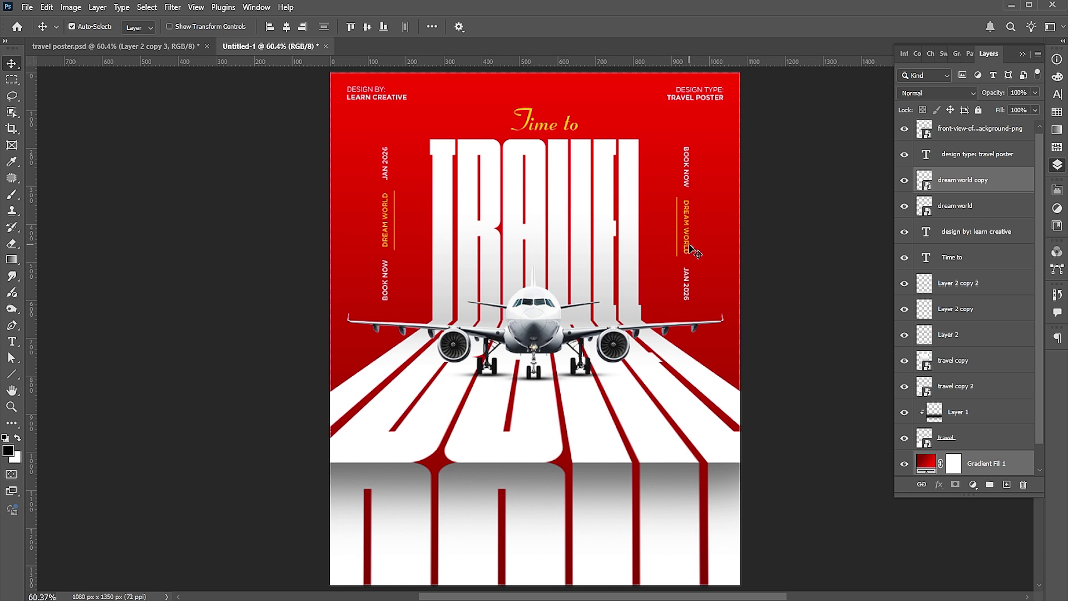
{"action": "left_click_drag", "start_coordinate": [692, 249], "coordinate": [683, 246]}
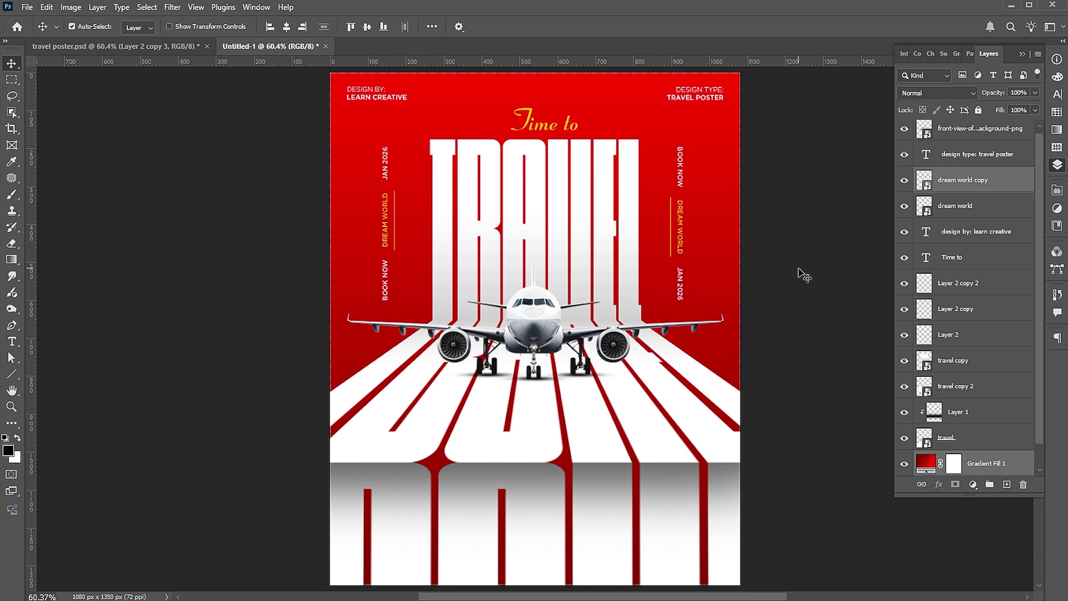
{"action": "left_click", "coordinate": [799, 272]}
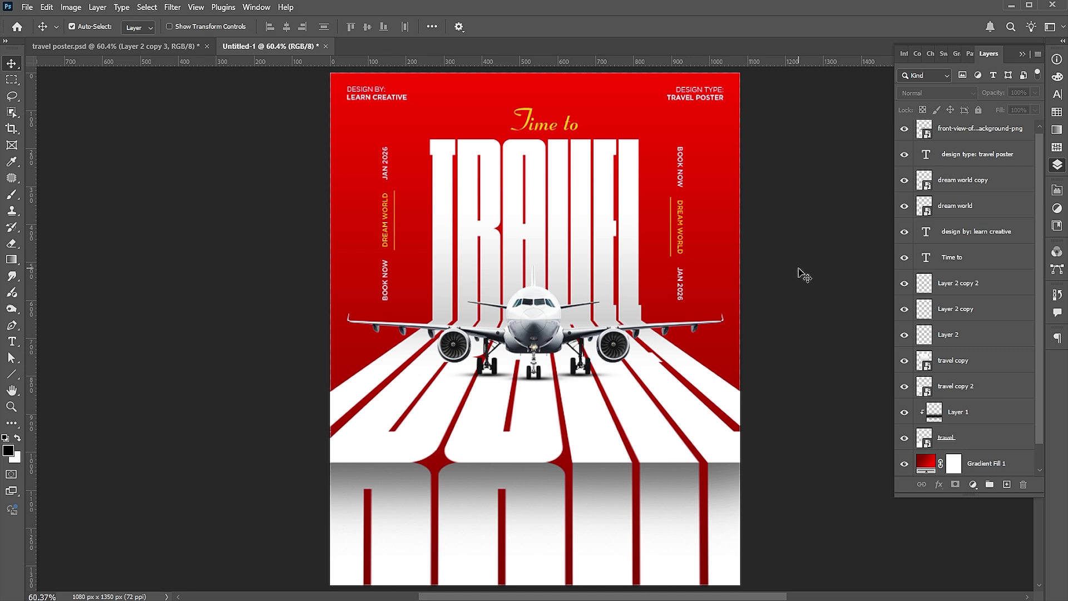
Step: Add a Color Balance adjustment layer above the airplane layer and set its midtones Cyan–Red value to +54
{"action": "scroll", "coordinate": [1036, 373], "scroll_direction": "up", "scroll_amount": 1}
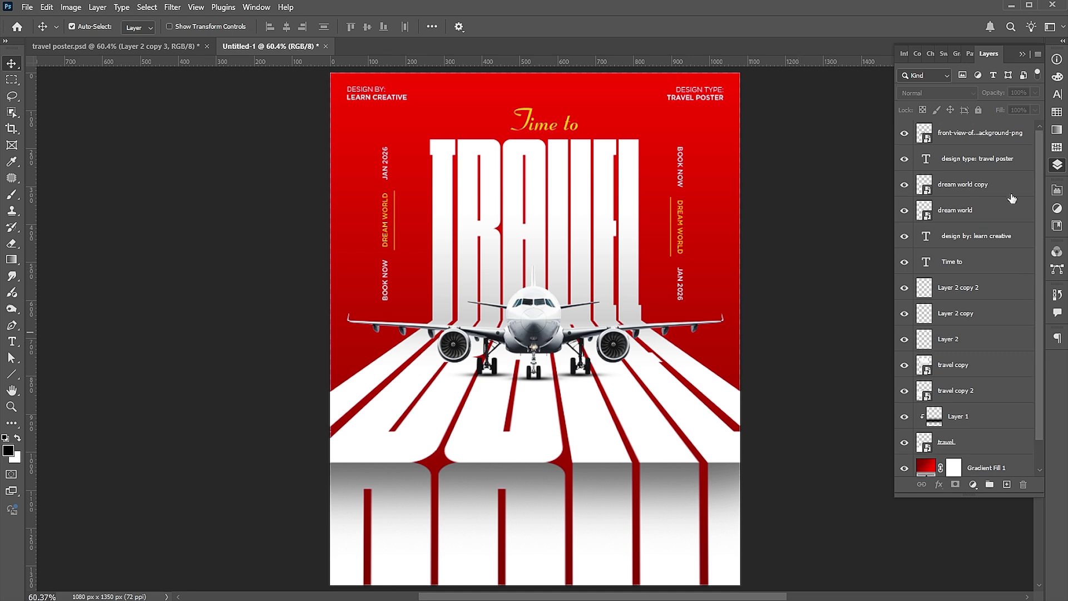
{"action": "left_click", "coordinate": [979, 134]}
{"action": "left_click", "coordinate": [973, 484]}
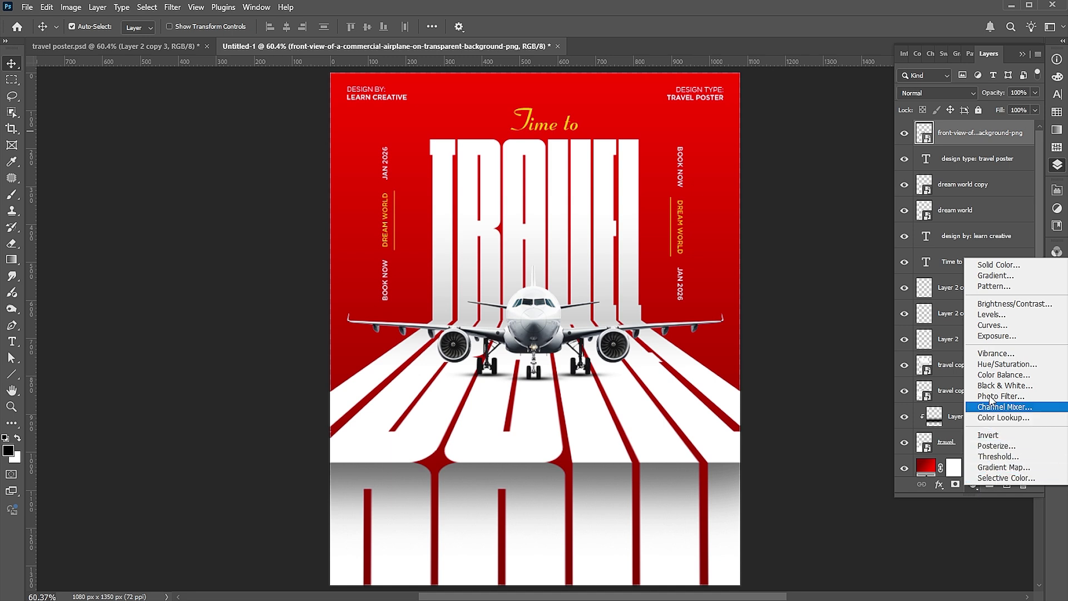
{"action": "left_click", "coordinate": [991, 374]}
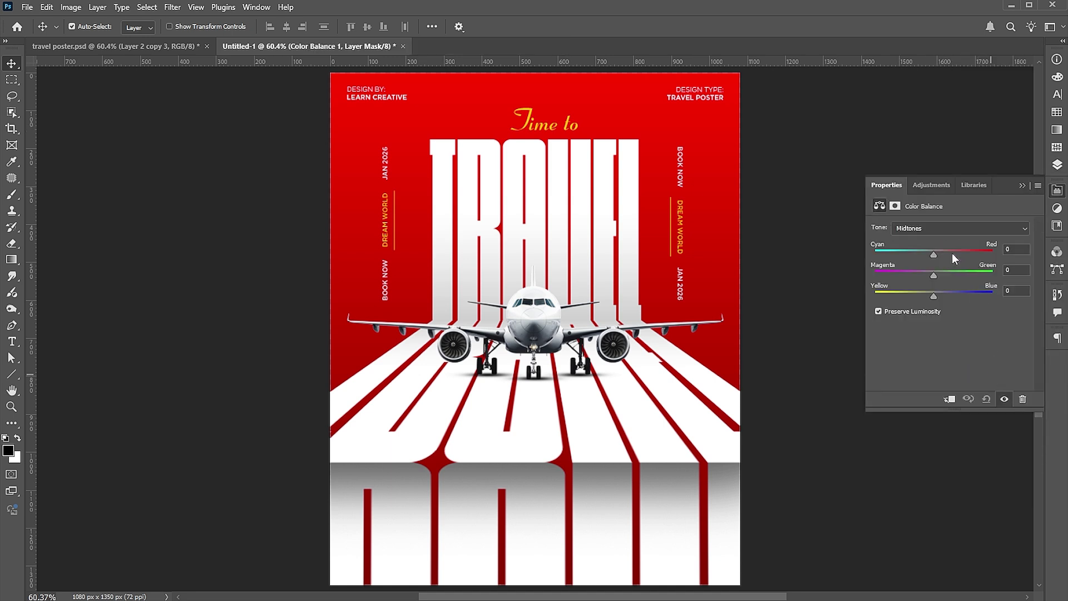
{"action": "left_click_drag", "start_coordinate": [936, 252], "coordinate": [961, 251]}
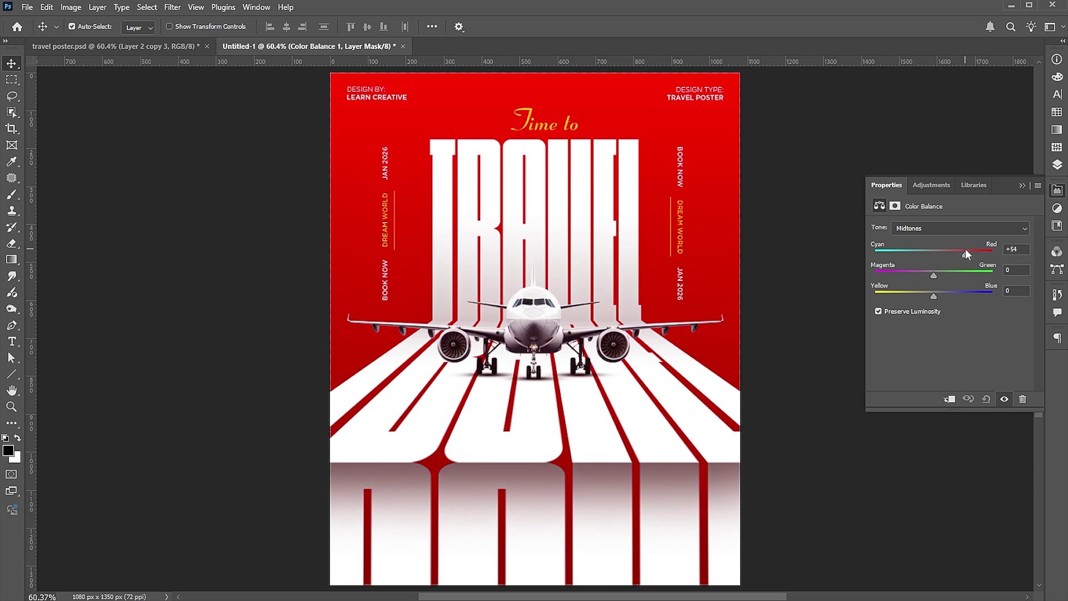
{"action": "left_click", "coordinate": [975, 129]}
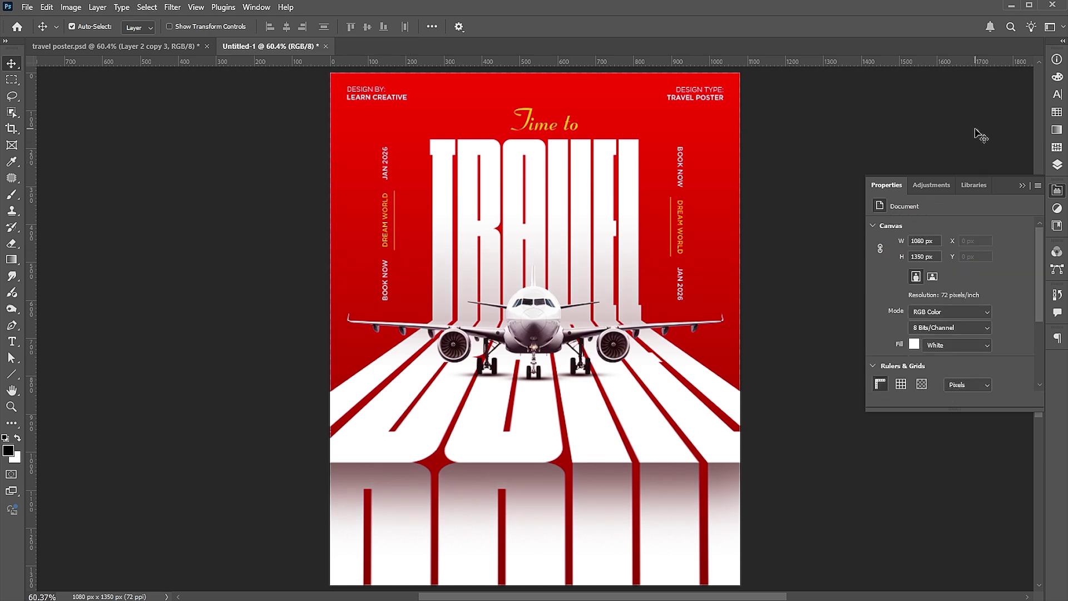
Step: Add a blue (009cff) Solid Color fill layer above the Color Balance layer and set its blend mode to Hue
{"action": "left_click", "coordinate": [1057, 164]}
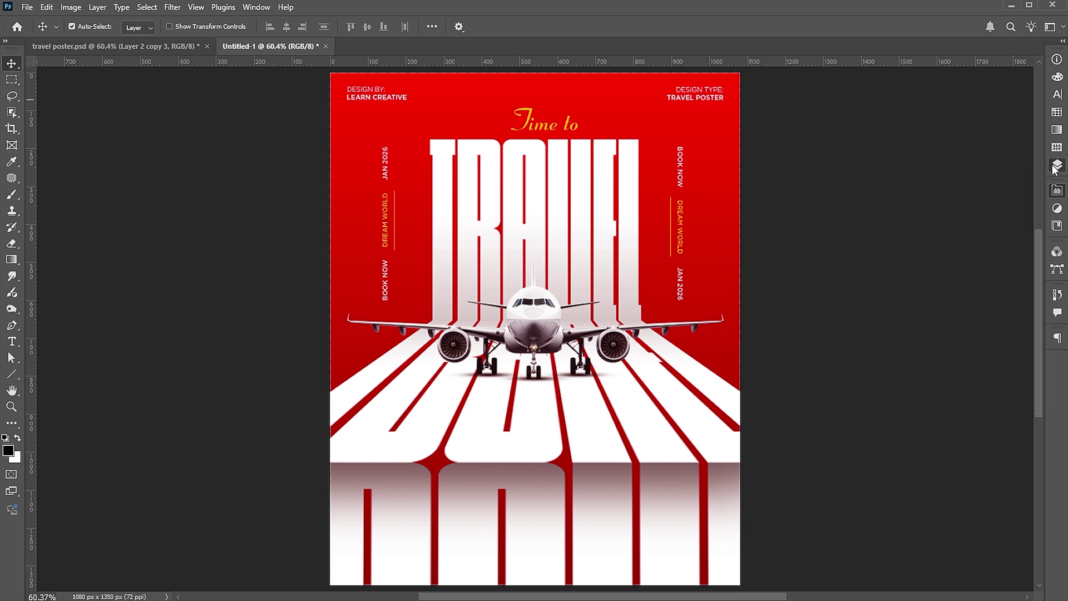
{"action": "left_click", "coordinate": [982, 135]}
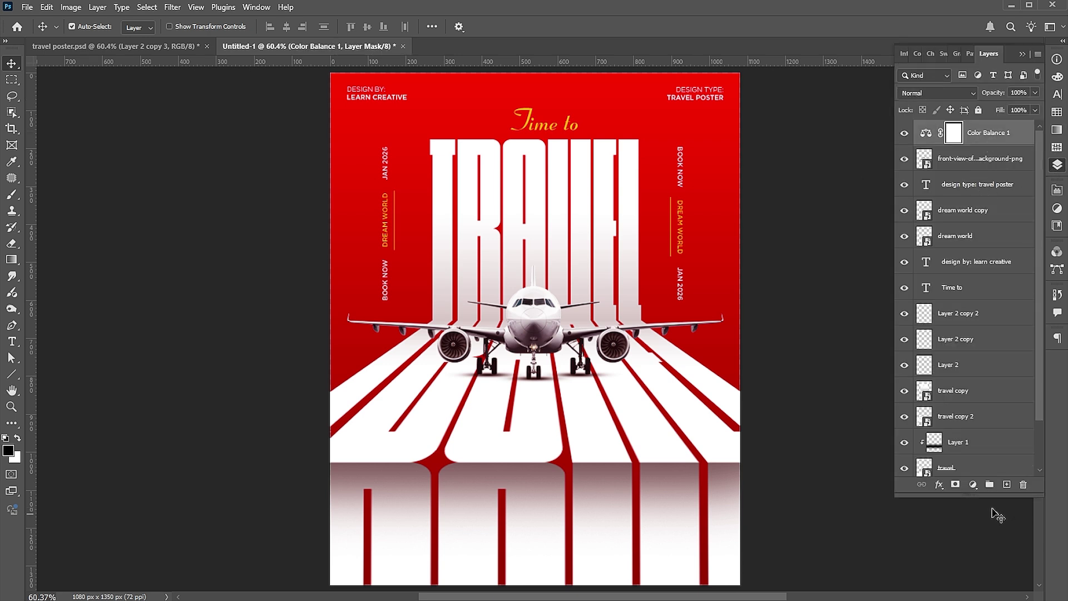
{"action": "left_click", "coordinate": [973, 485]}
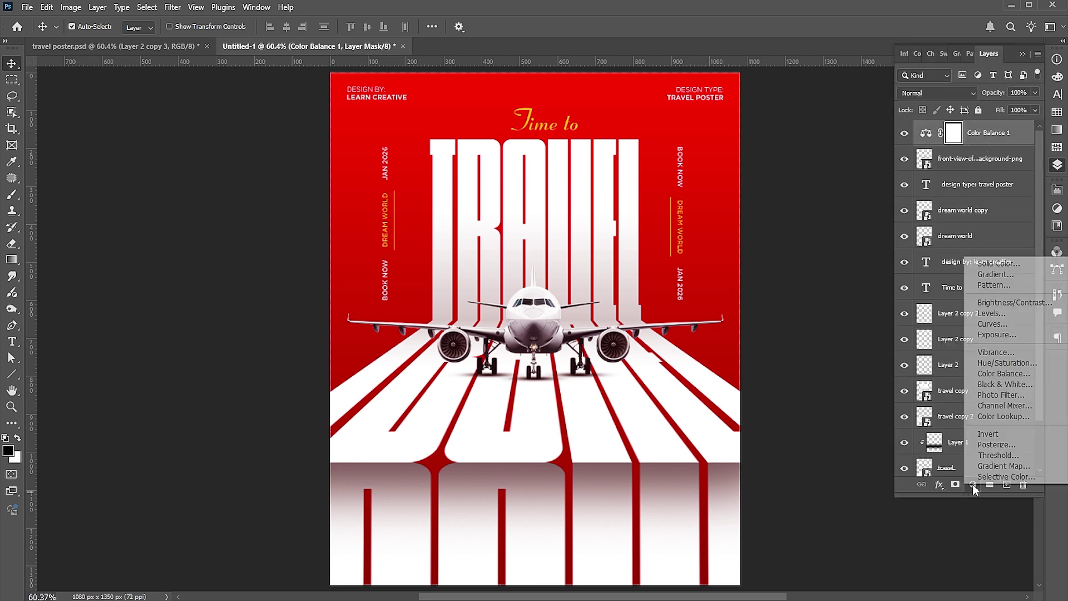
{"action": "left_click", "coordinate": [996, 263]}
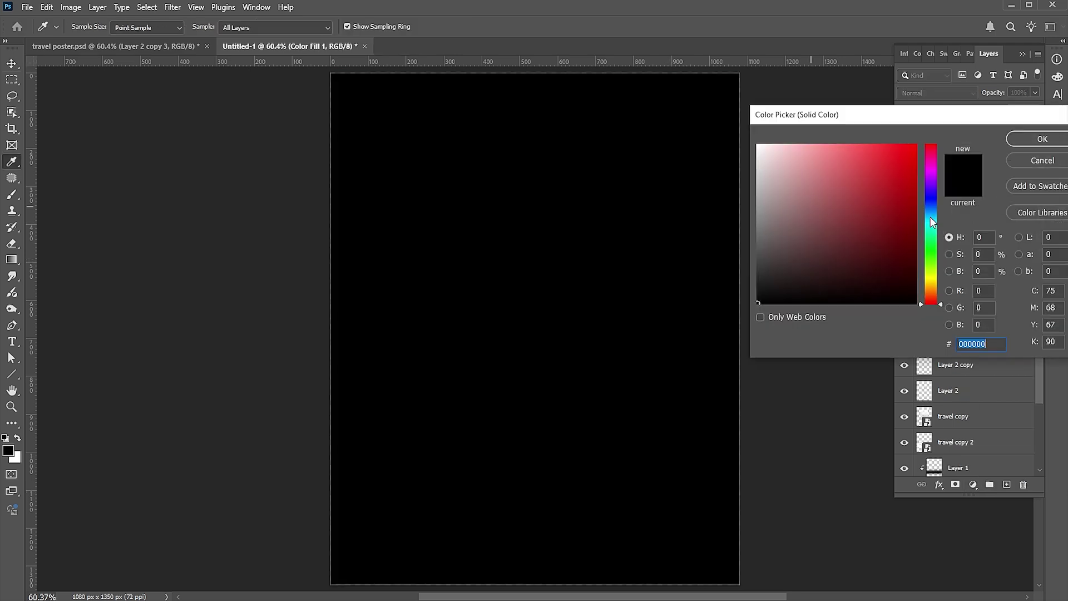
{"action": "left_click", "coordinate": [930, 215]}
{"action": "left_click_drag", "start_coordinate": [880, 174], "coordinate": [943, 131]}
{"action": "left_click", "coordinate": [1060, 143]}
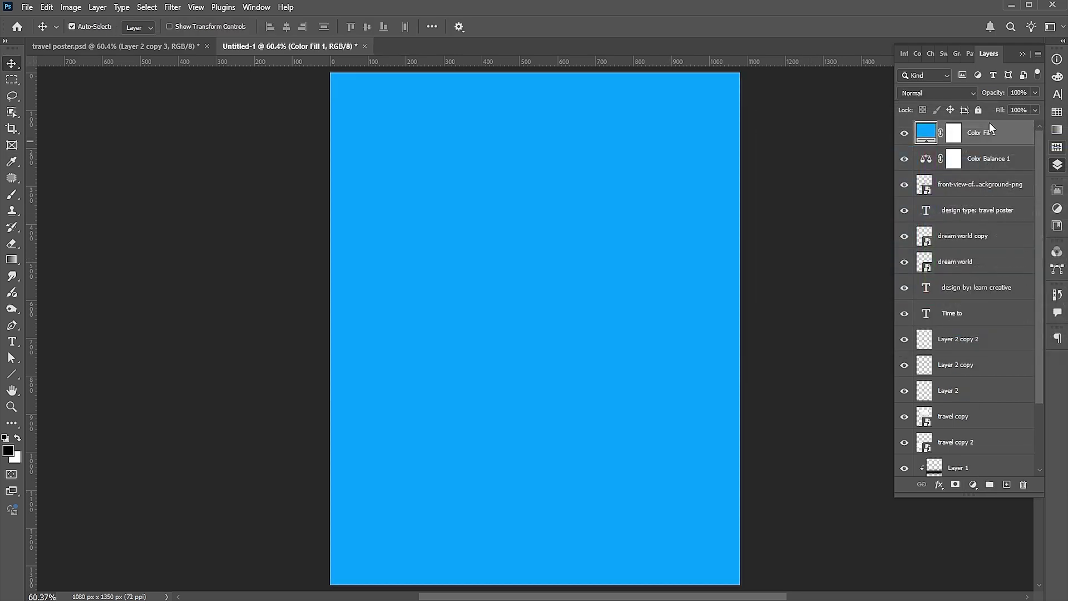
{"action": "left_click", "coordinate": [939, 95]}
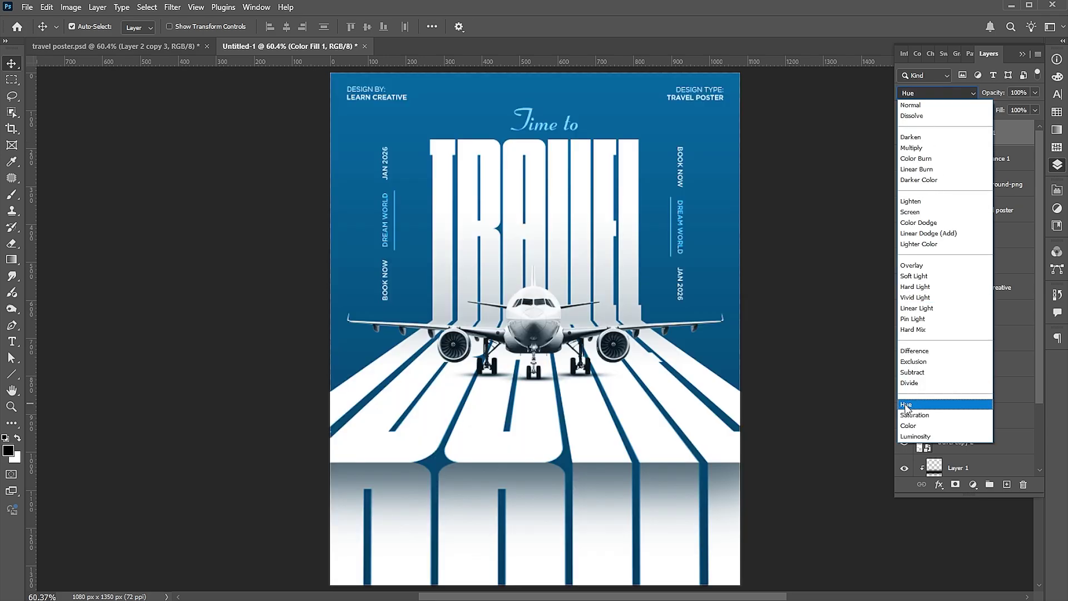
{"action": "left_click", "coordinate": [906, 405]}
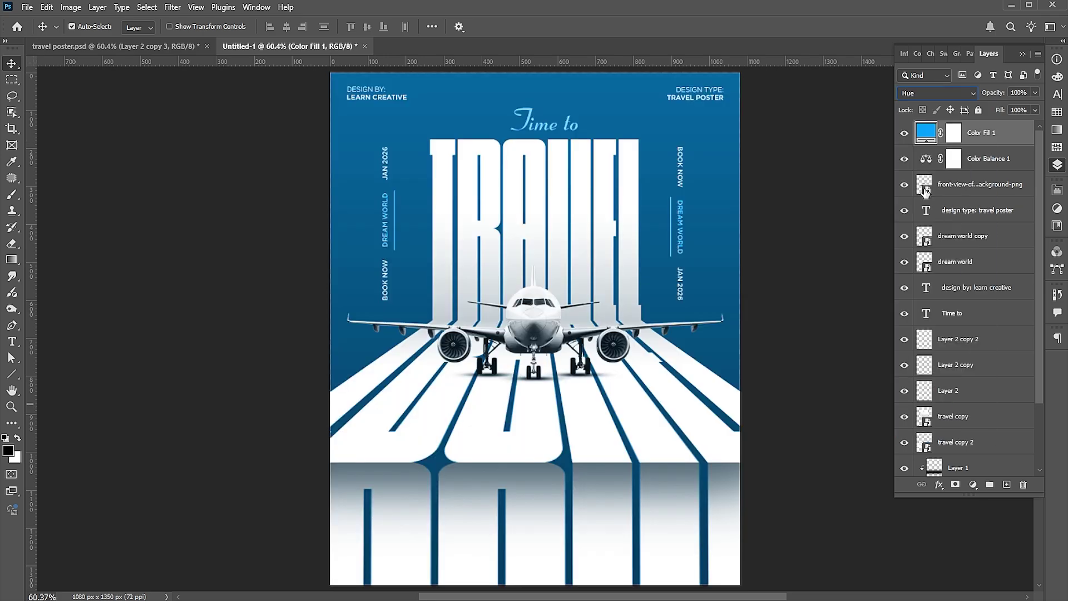
Step: Change the Solid Color fill layer's colour to magenta and hide the layer
{"action": "double_click", "coordinate": [925, 134]}
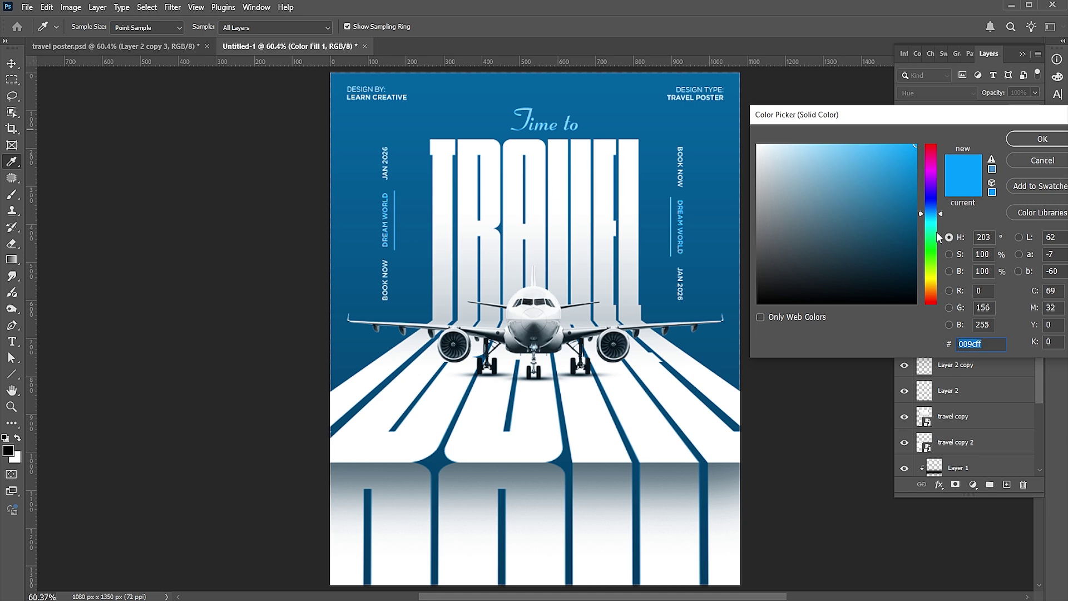
{"action": "left_click_drag", "start_coordinate": [943, 224], "coordinate": [943, 162]}
{"action": "left_click", "coordinate": [1049, 142]}
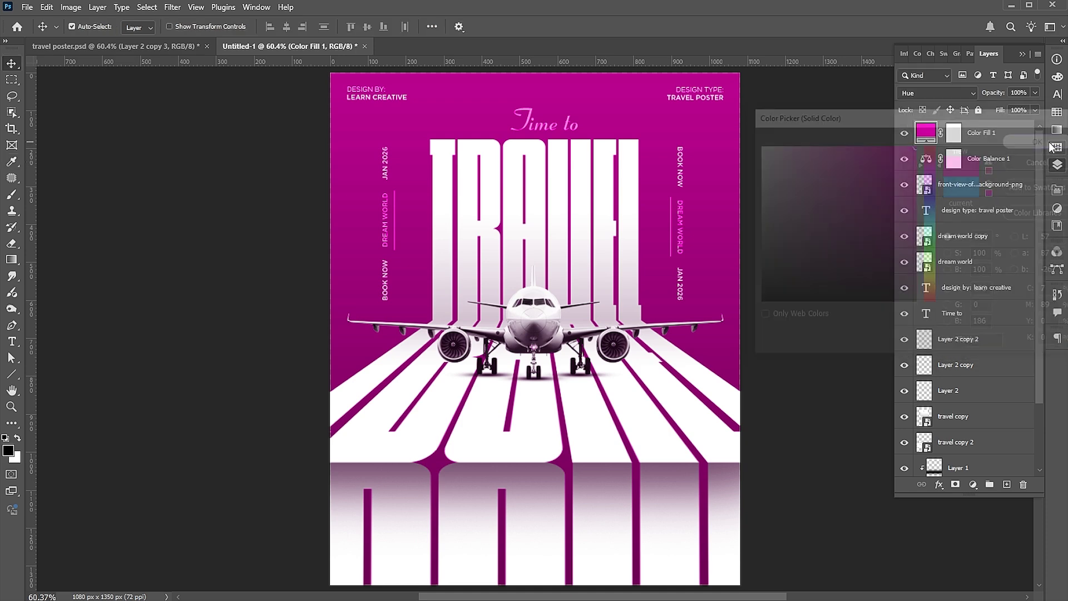
{"action": "left_click", "coordinate": [905, 133]}
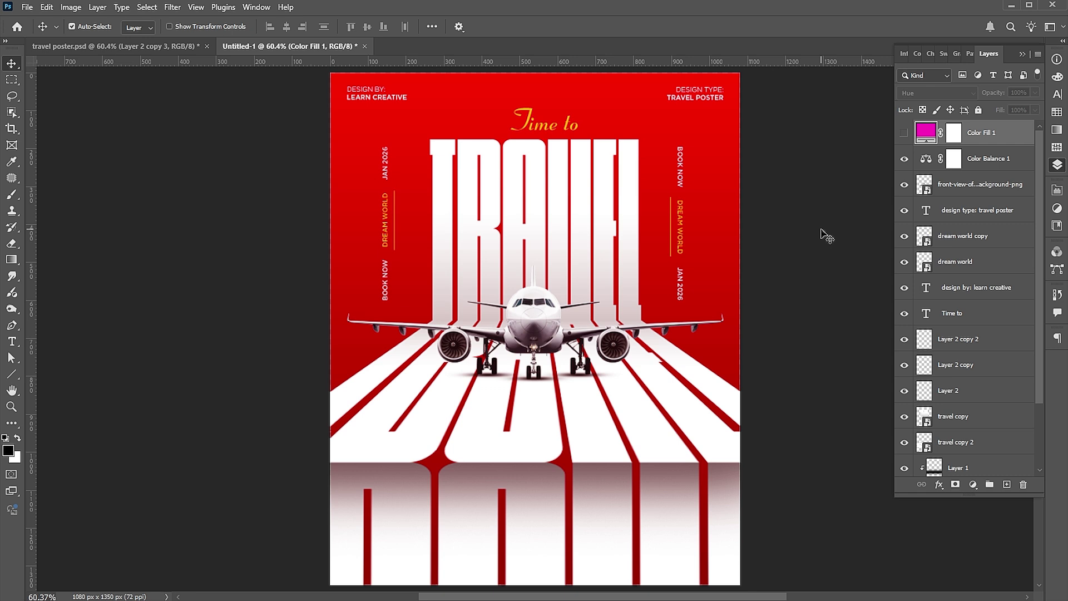